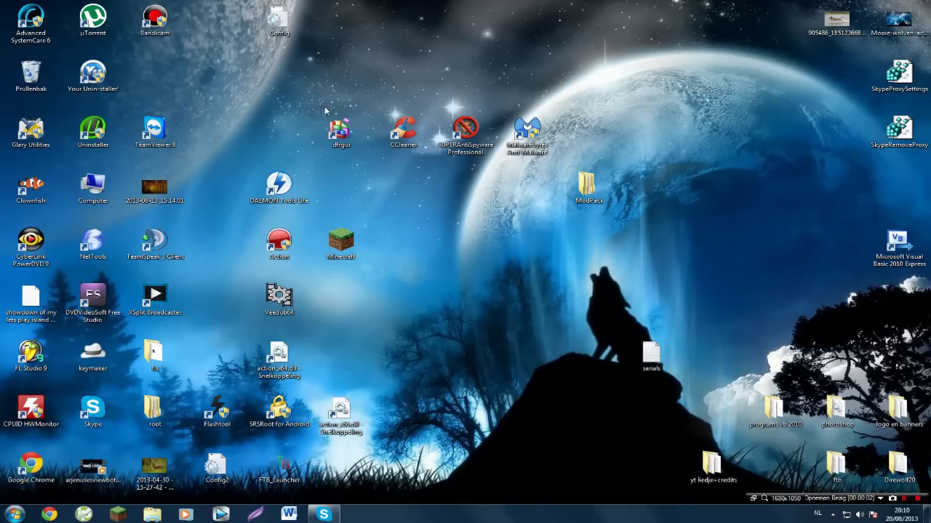
# Step: Move the ModPack folder to the right edge and place dfrgui and CCleaner beside the other tools
pyautogui.moveTo(587, 172); pyautogui.dragTo(848, 204)
pyautogui.moveTo(582, 111); pyautogui.dragTo(318, 82)
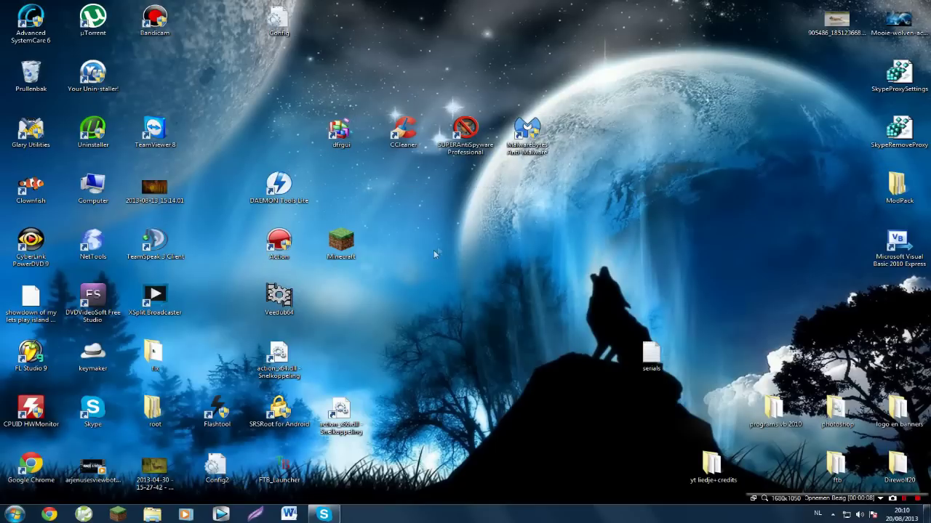
pyautogui.moveTo(299, 81); pyautogui.dragTo(516, 87)
pyautogui.click(455, 226)
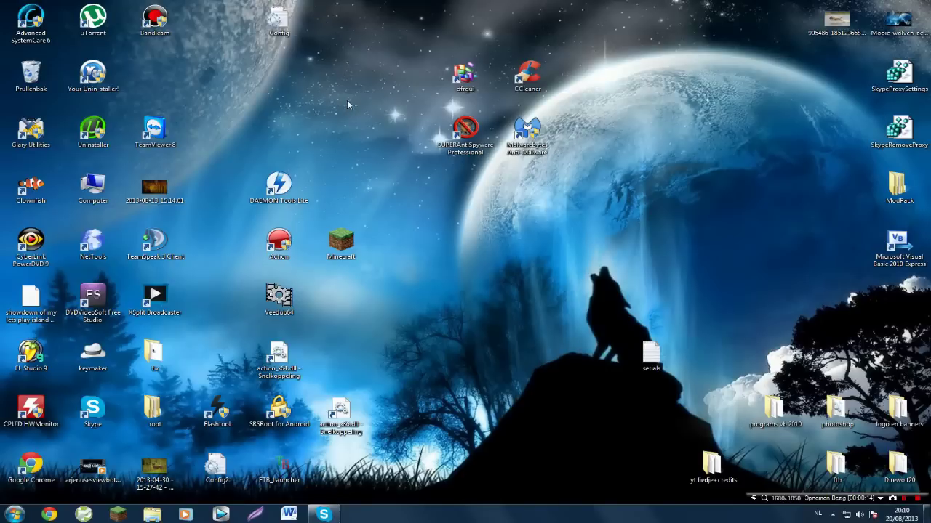
# Step: Select the SUPERAntiSpyware, Malwarebytes and CCleaner shortcuts to point them out, then clear the selection
pyautogui.click(465, 132)
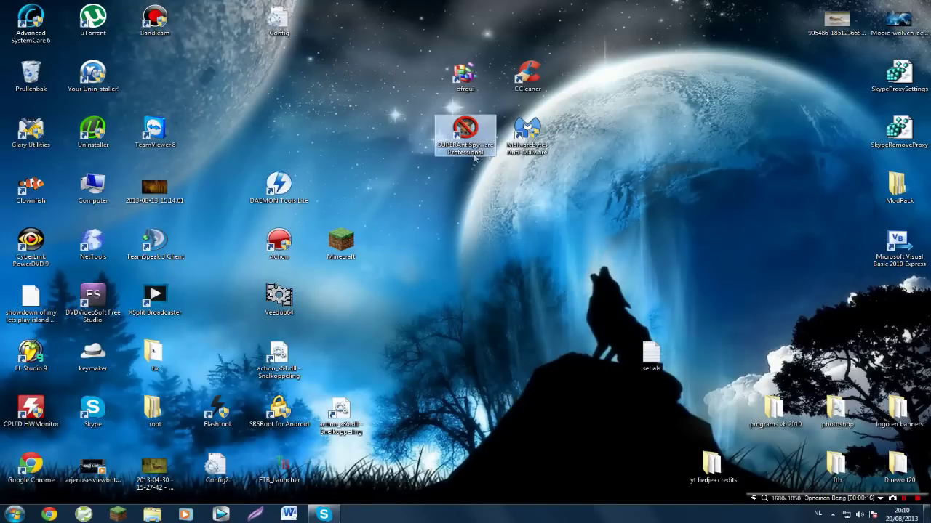
pyautogui.keyDown('ctrl'); pyautogui.click(527, 132); pyautogui.keyUp('ctrl')
pyautogui.keyDown('ctrl'); pyautogui.click(549, 86); pyautogui.keyUp('ctrl')
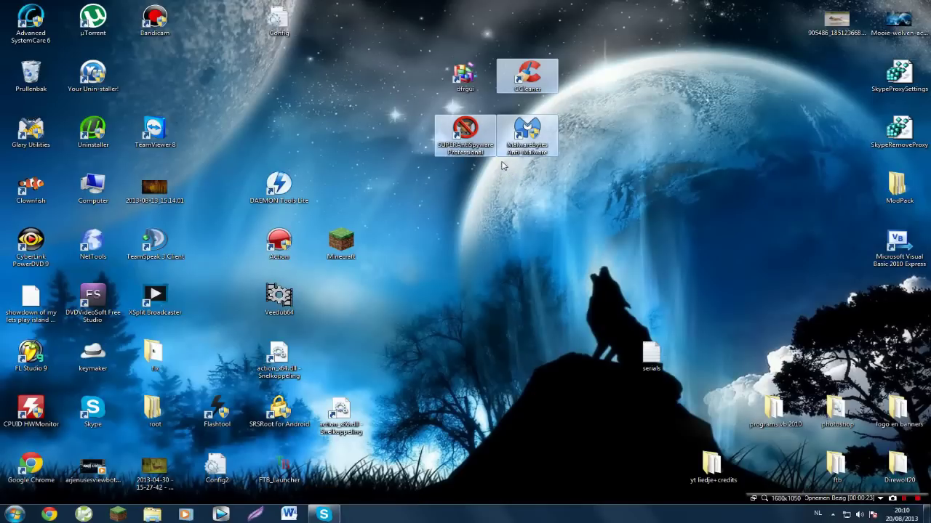
pyautogui.click(541, 211)
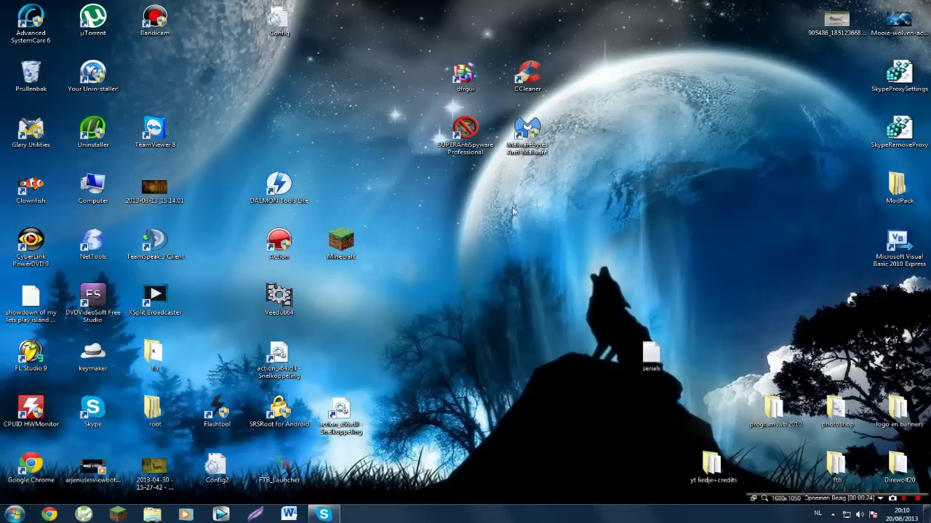
pyautogui.moveTo(404, 135); pyautogui.dragTo(566, 138)
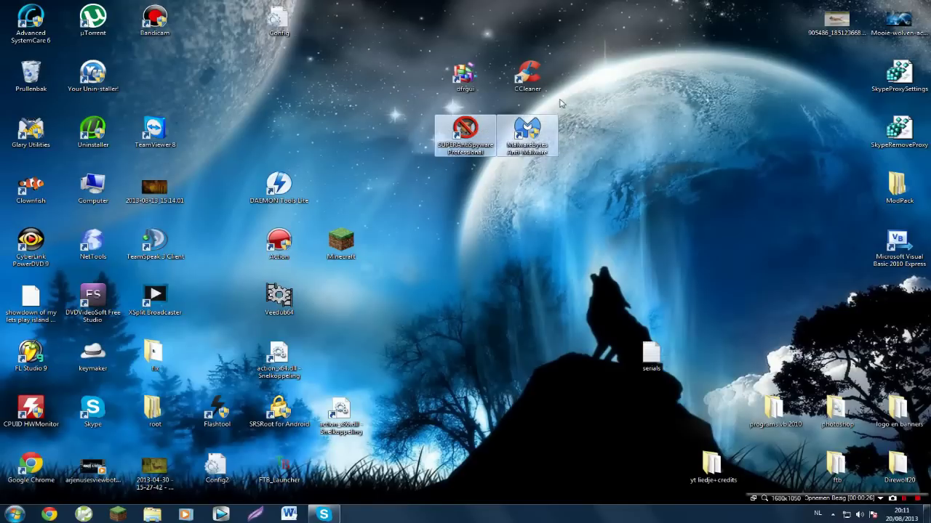
pyautogui.click(534, 85)
pyautogui.click(536, 54)
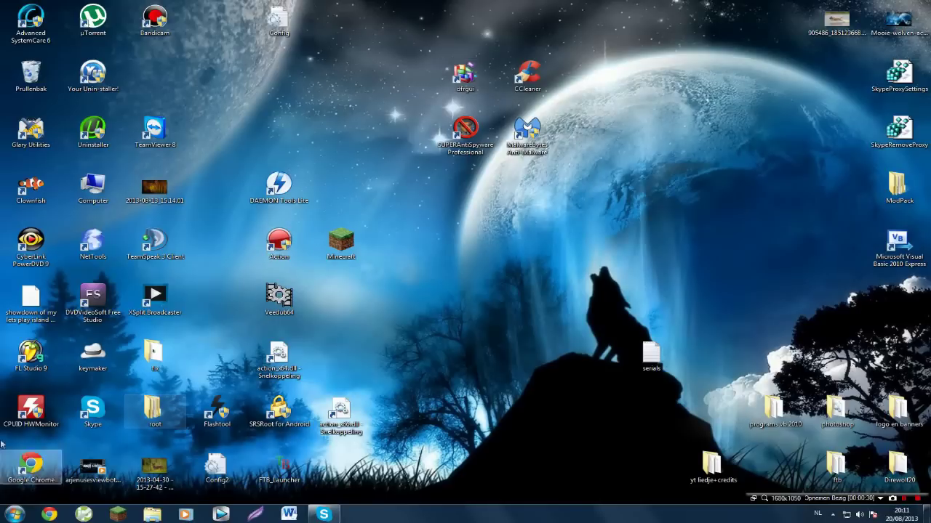
pyautogui.click(13, 514)
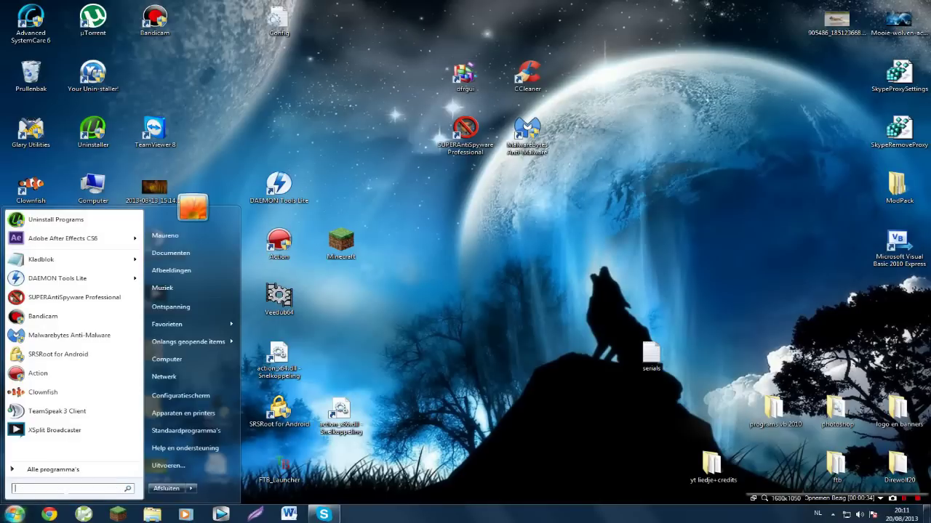
pyautogui.write('d')
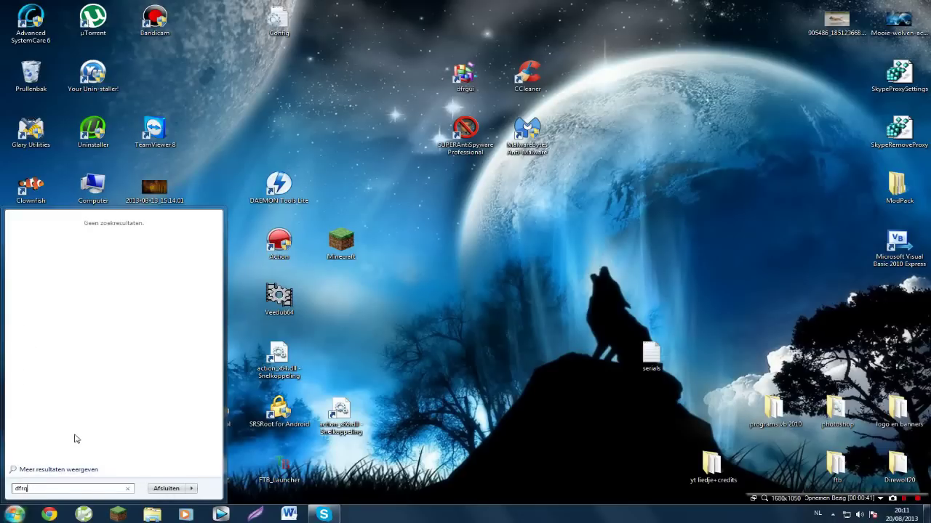
pyautogui.write('frg')
pyautogui.press('BackSpace')
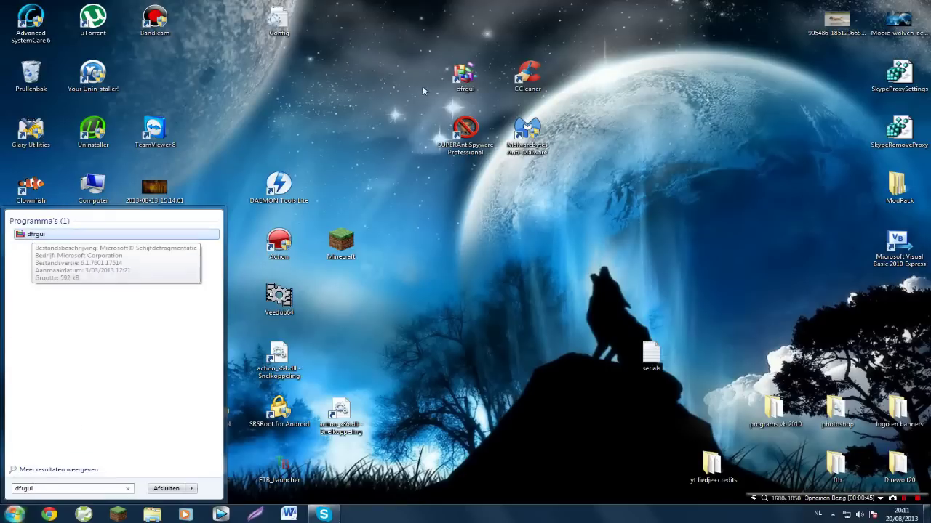
pyautogui.click(29, 237)
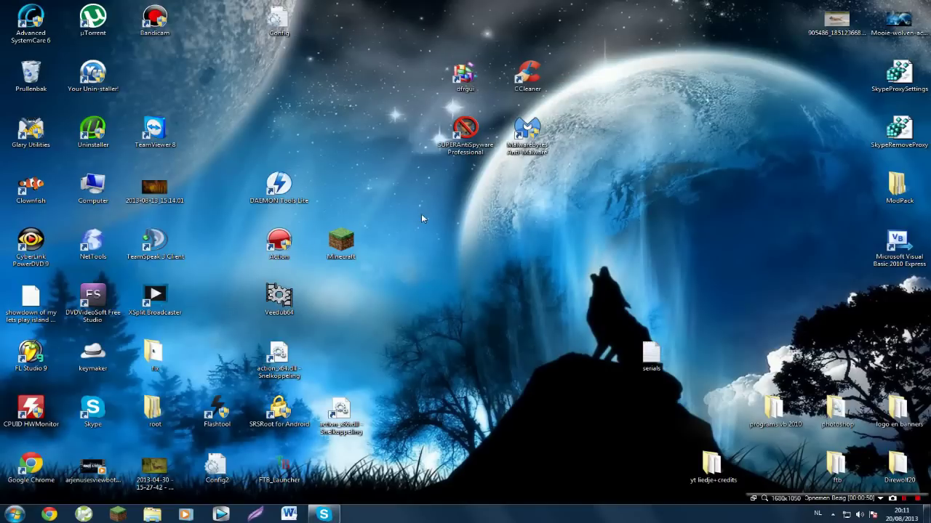
# Step: Open Computer from the Start menu and select Lokale schijf (C:)
pyautogui.click(14, 514)
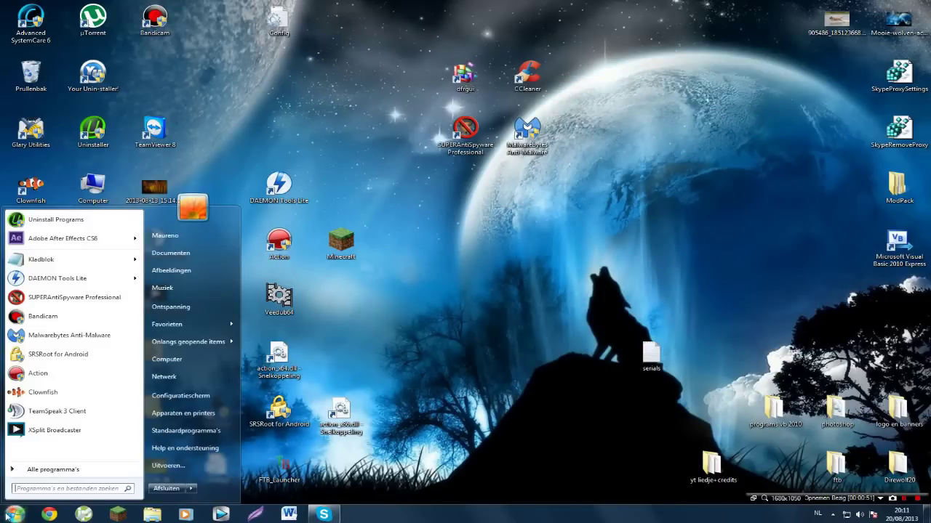
pyautogui.click(165, 359)
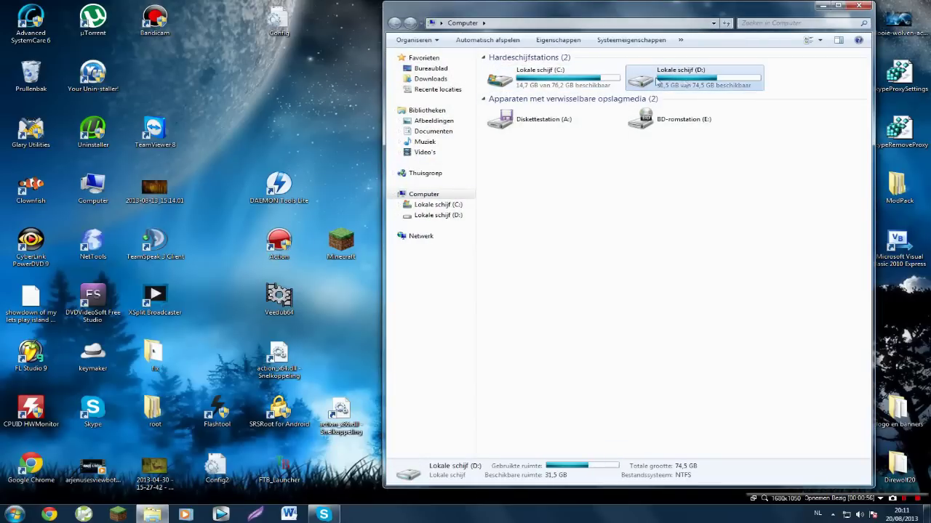
pyautogui.click(606, 77)
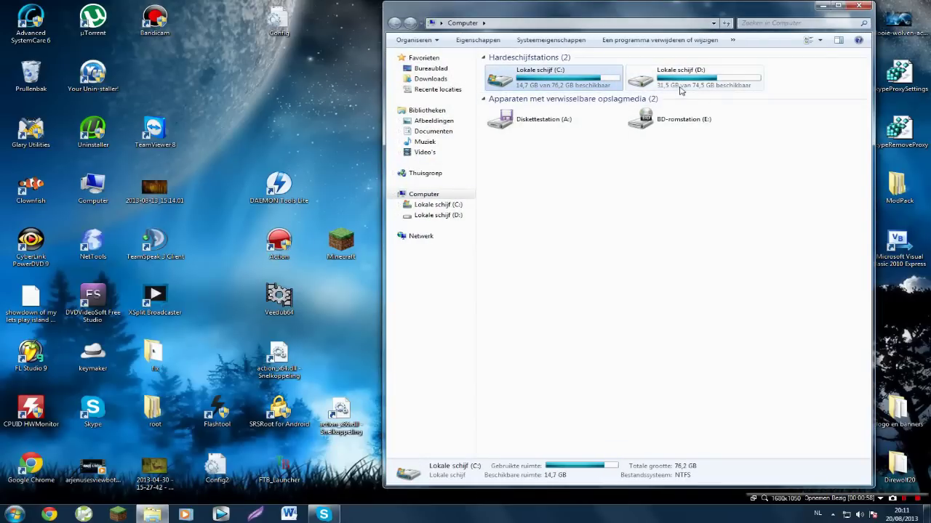
pyautogui.click(594, 186)
pyautogui.click(561, 89)
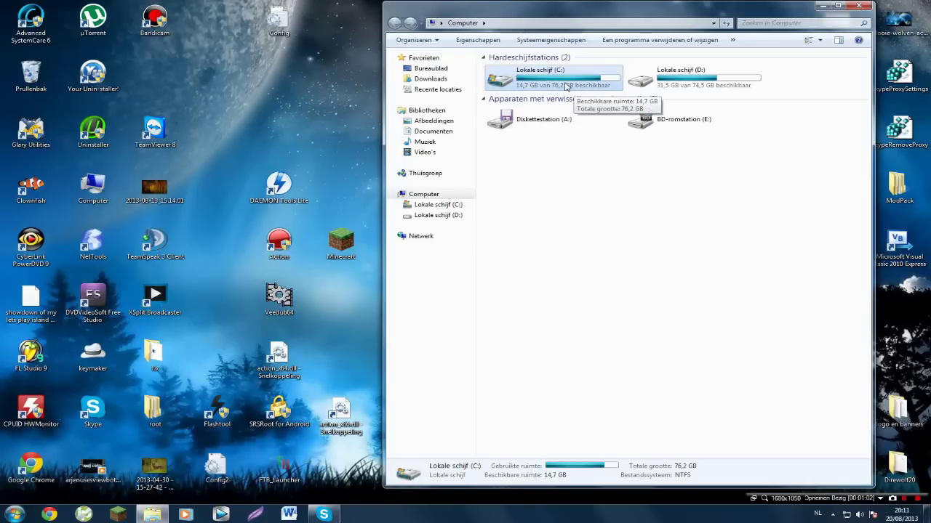
# Step: Run Schijfopruiming from drive C:'s Eigenschappen, which finds 2.51 GB freeable
pyautogui.rightClick(564, 83)
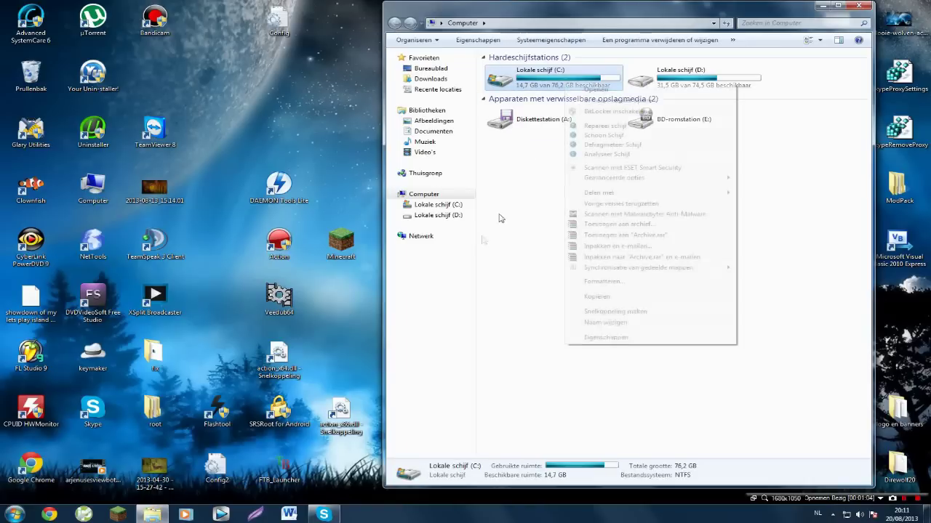
pyautogui.click(586, 340)
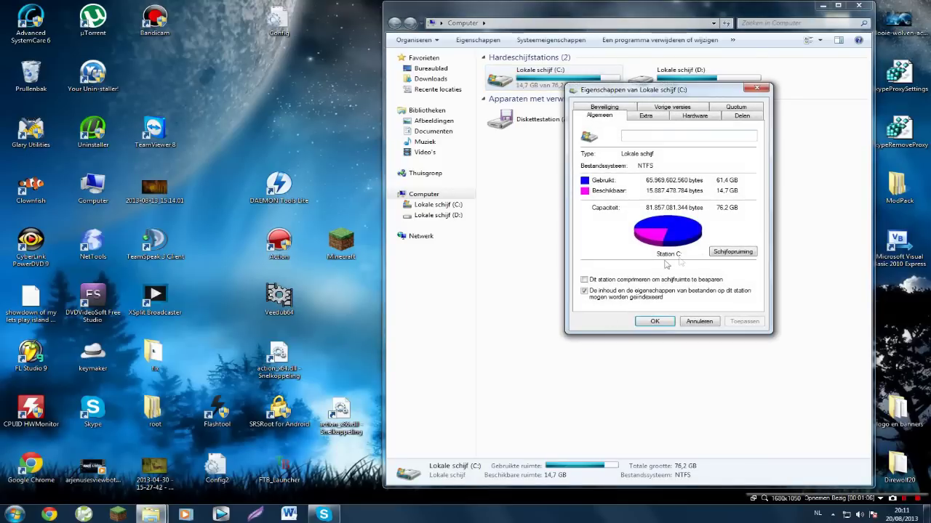
pyautogui.click(723, 255)
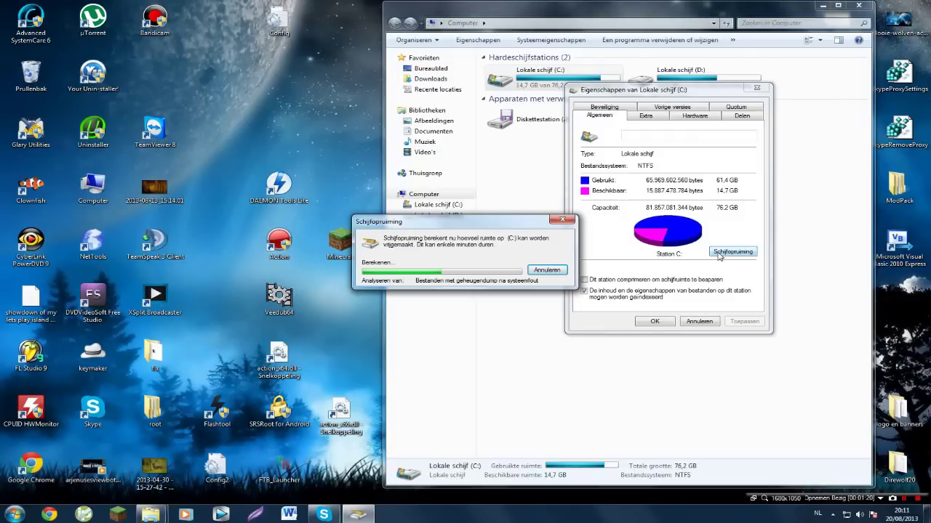
pyautogui.click(903, 500)
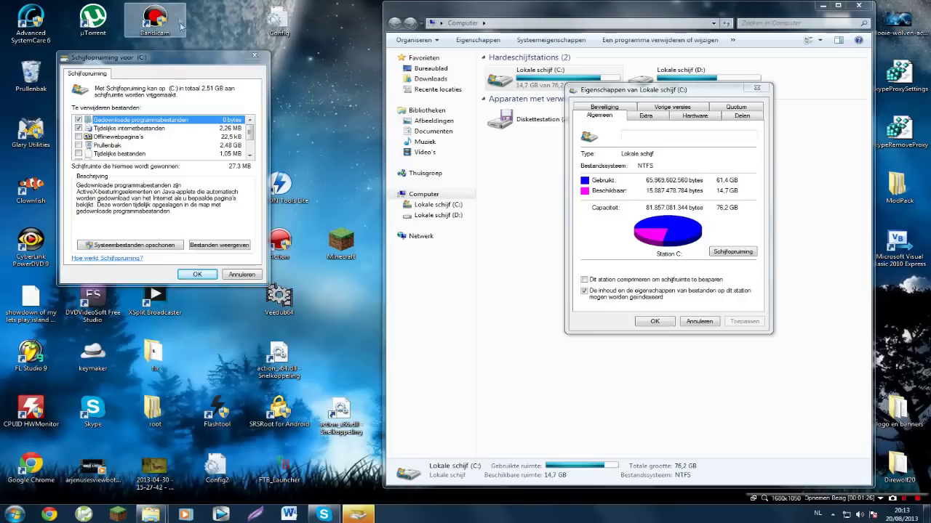
# Step: Include Prullenbak and Tijdelijke bestanden in the Disk Cleanup selection
pyautogui.moveTo(177, 64); pyautogui.dragTo(299, 63)
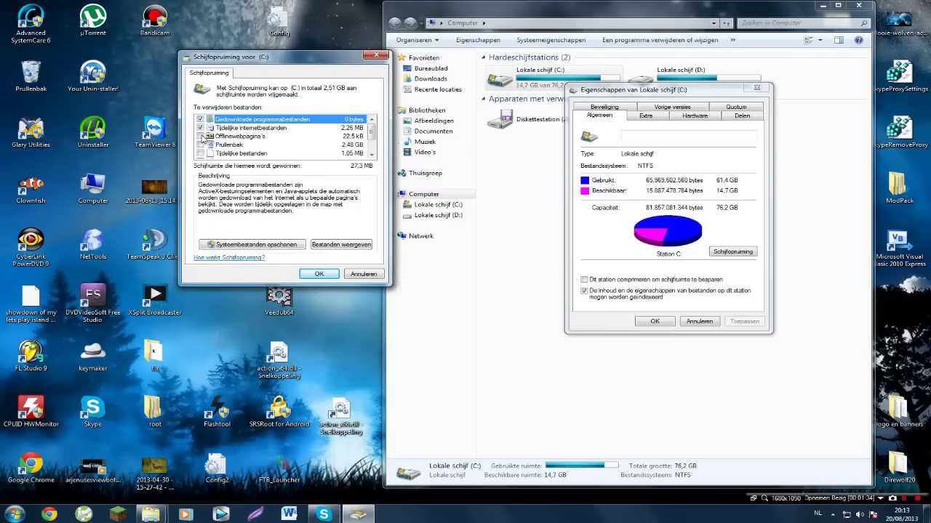
pyautogui.click(200, 145)
pyautogui.click(200, 153)
pyautogui.scroll(-1, 228, 148)
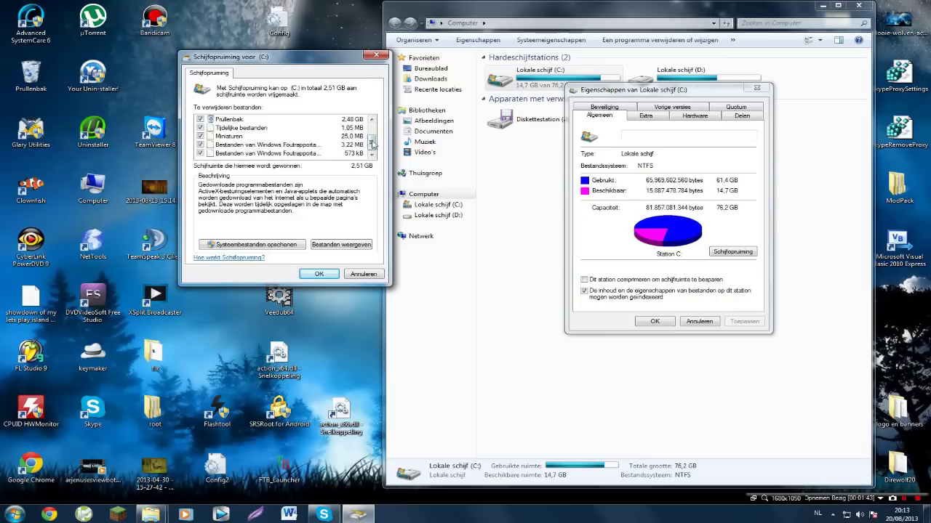
pyautogui.moveTo(373, 144)
pyautogui.mouseDown()
pyautogui.moveTo(379, 131)
pyautogui.moveTo(383, 151)
pyautogui.mouseUp()
# Step: Permanently delete the selected files, then close the drive properties and Computer windows
pyautogui.click(318, 276)
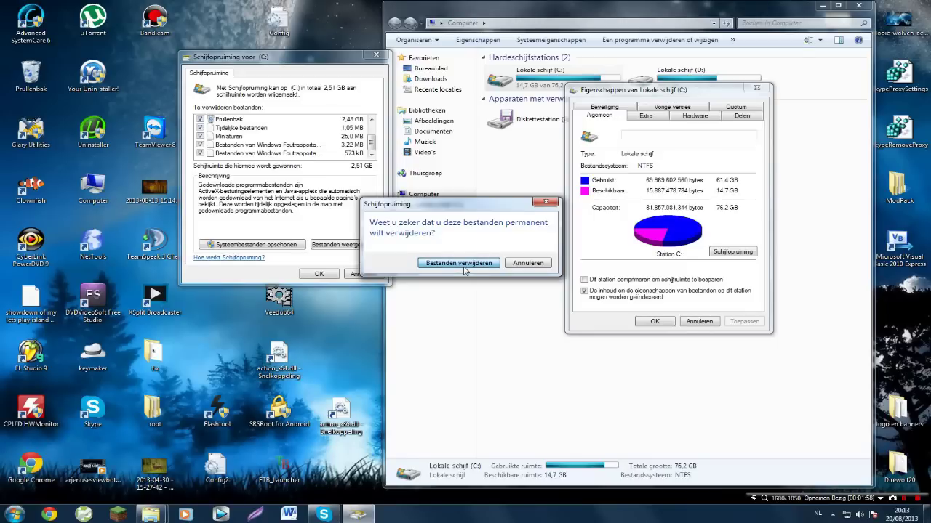
pyautogui.click(459, 263)
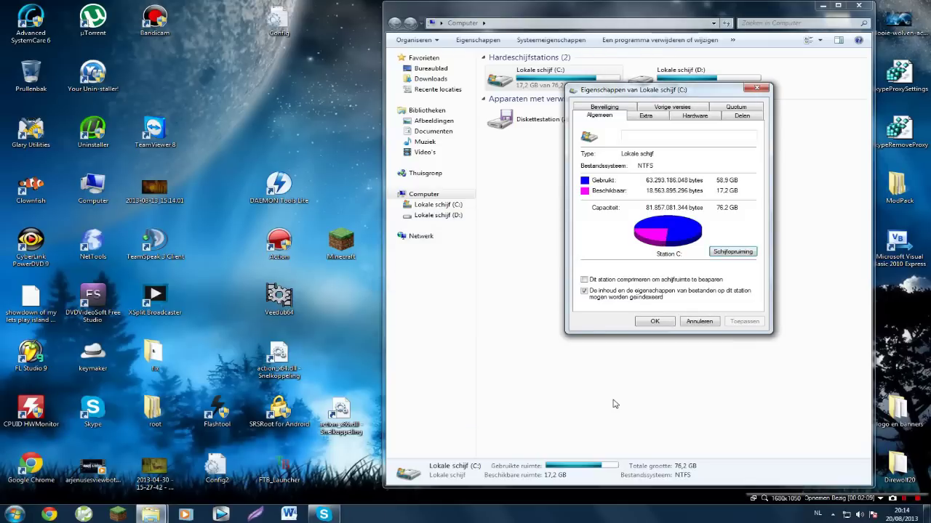
pyautogui.click(701, 321)
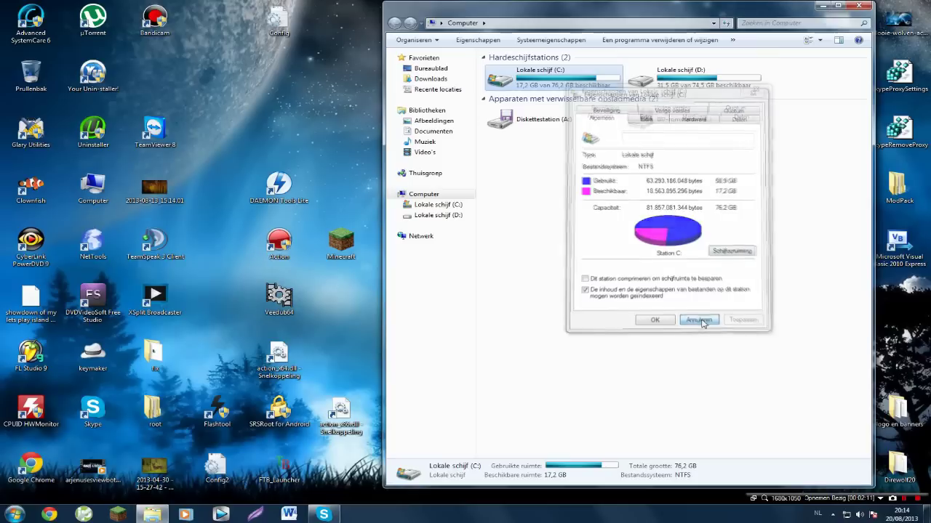
pyautogui.click(858, 6)
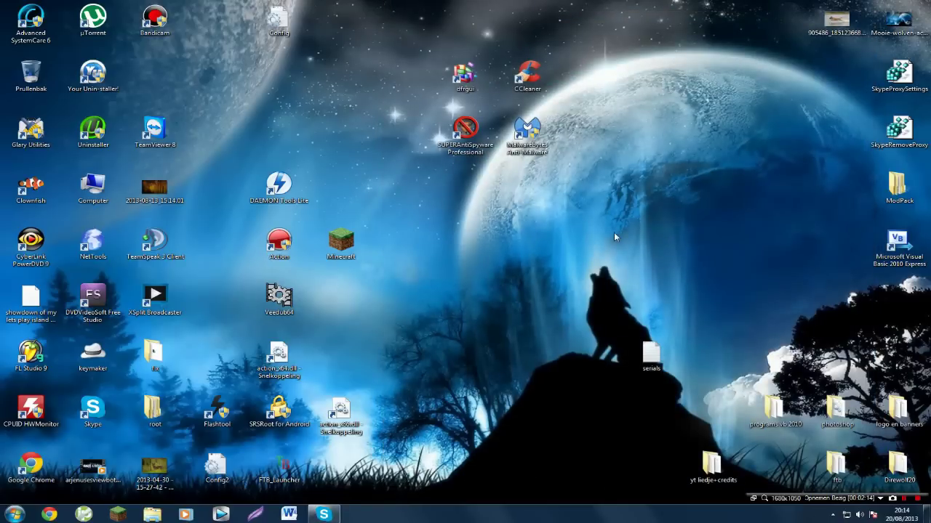
# Step: Launch CCleaner maximized without updating, analyze to find 568 MB of junk, and start cleaning
pyautogui.doubleClick(535, 87)
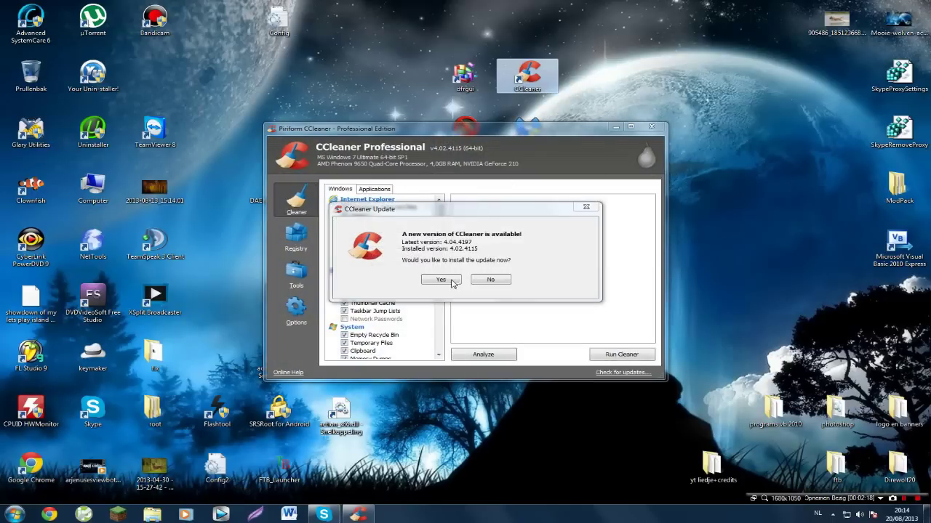
pyautogui.click(489, 279)
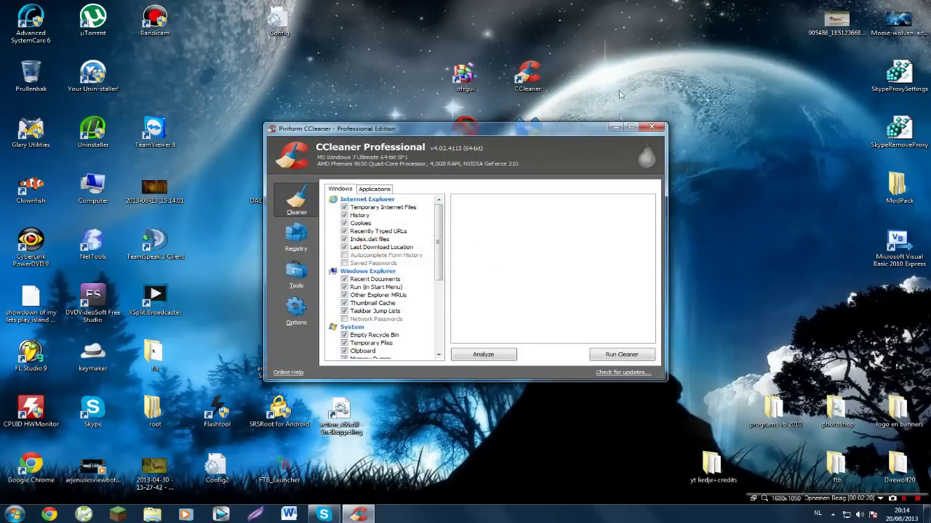
pyautogui.click(631, 127)
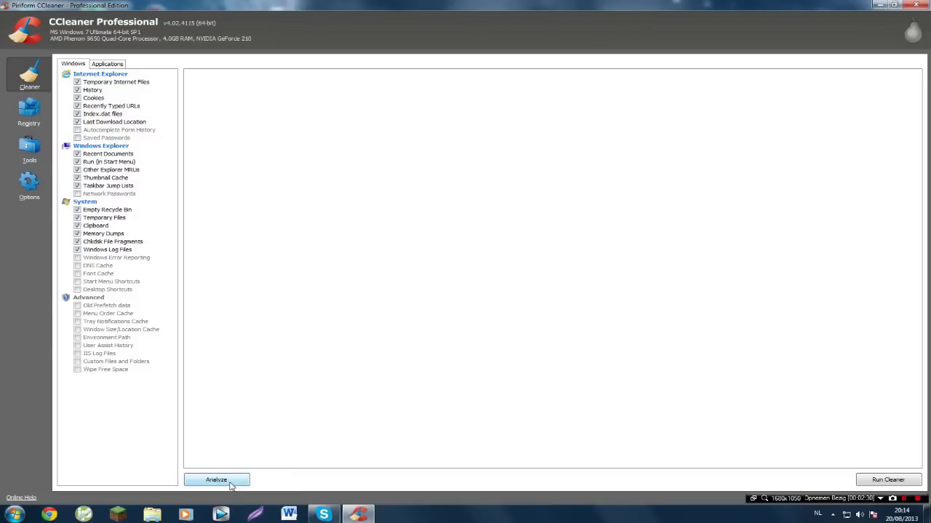
pyautogui.click(216, 480)
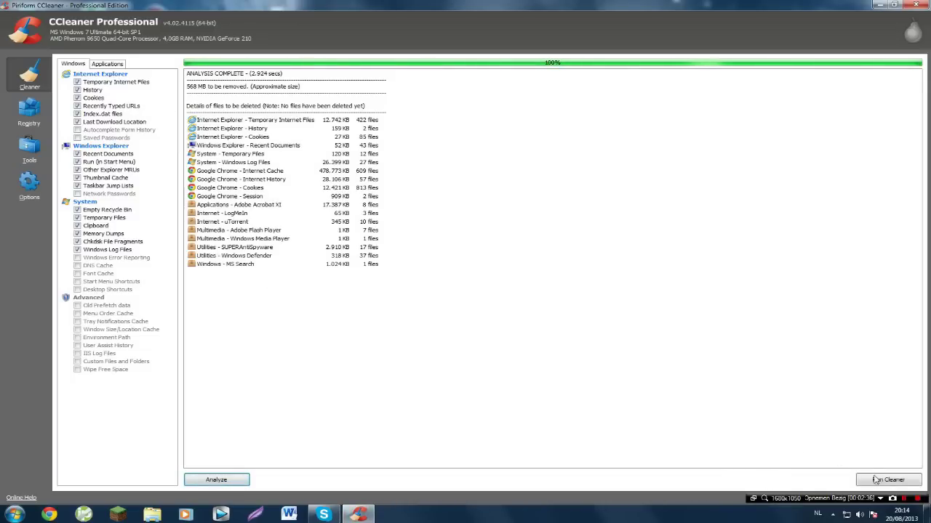
pyautogui.click(878, 480)
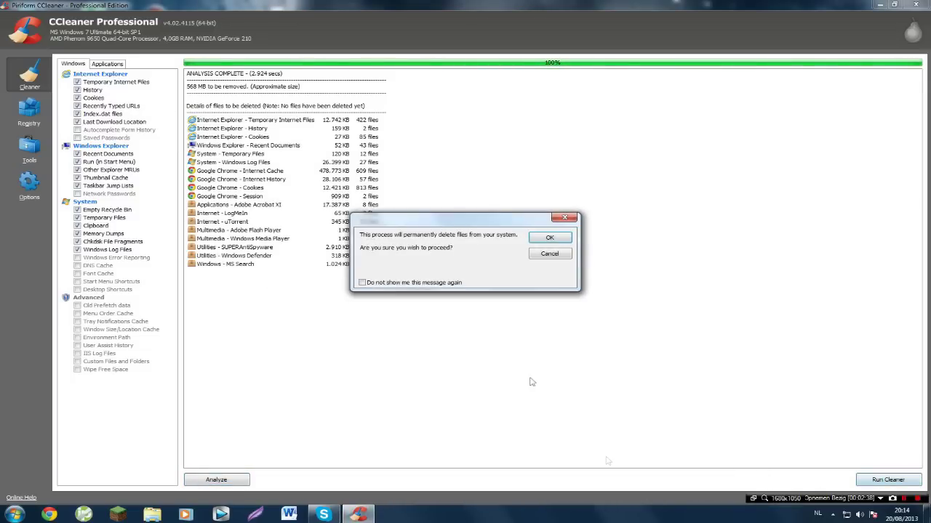
# Step: Confirm permanent deletion of the 568 MB, check the tray icons, then close CCleaner
pyautogui.click(547, 242)
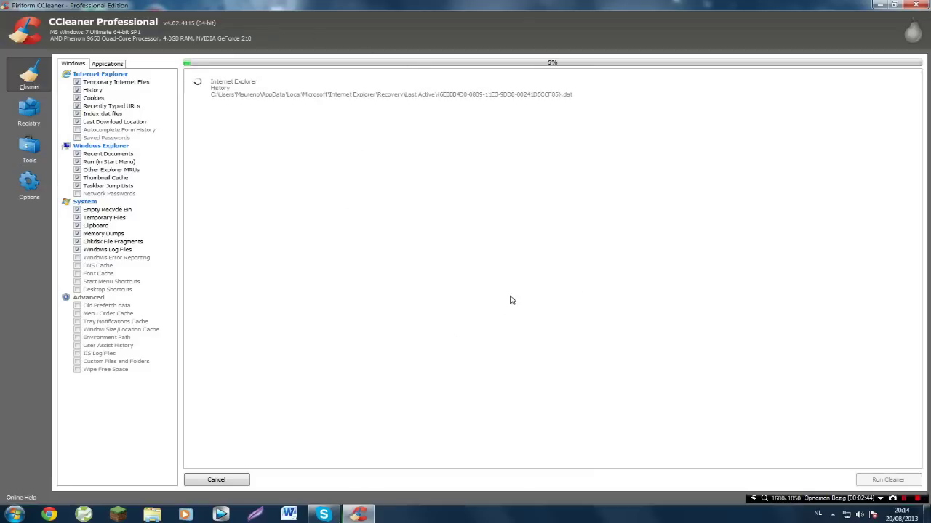
pyautogui.click(833, 515)
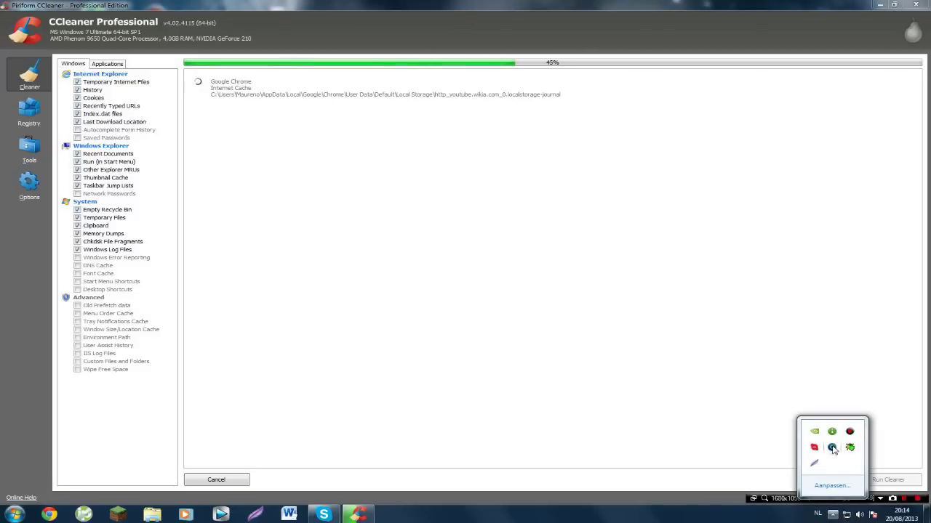
pyautogui.rightClick(833, 448)
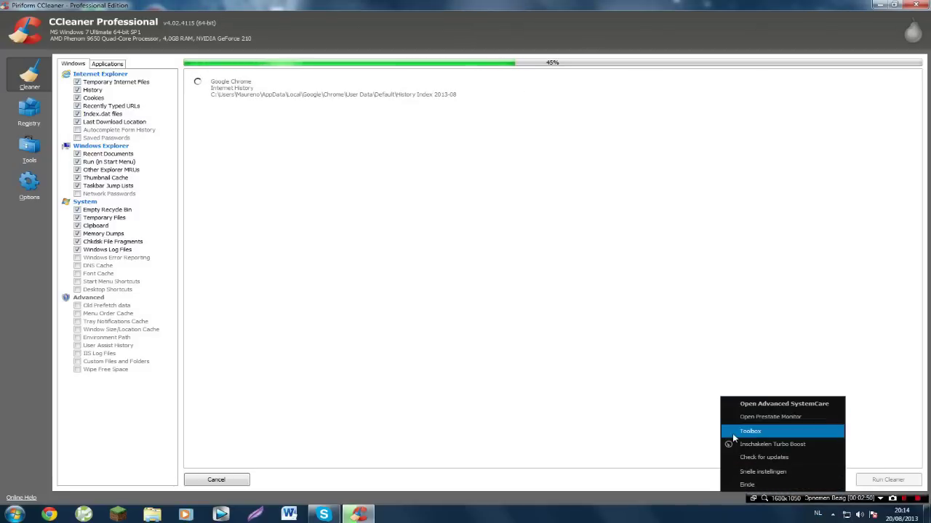
pyautogui.click(834, 516)
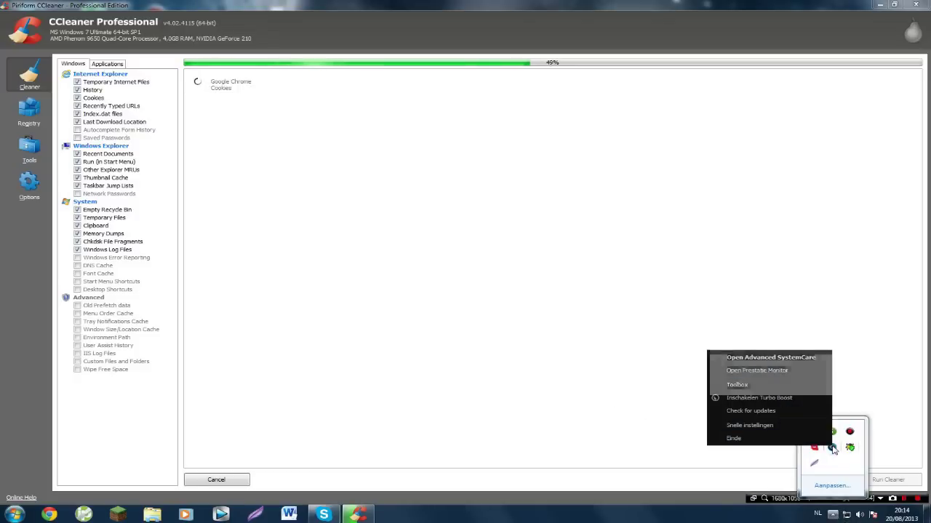
pyautogui.press('Escape')
pyautogui.press('Escape')
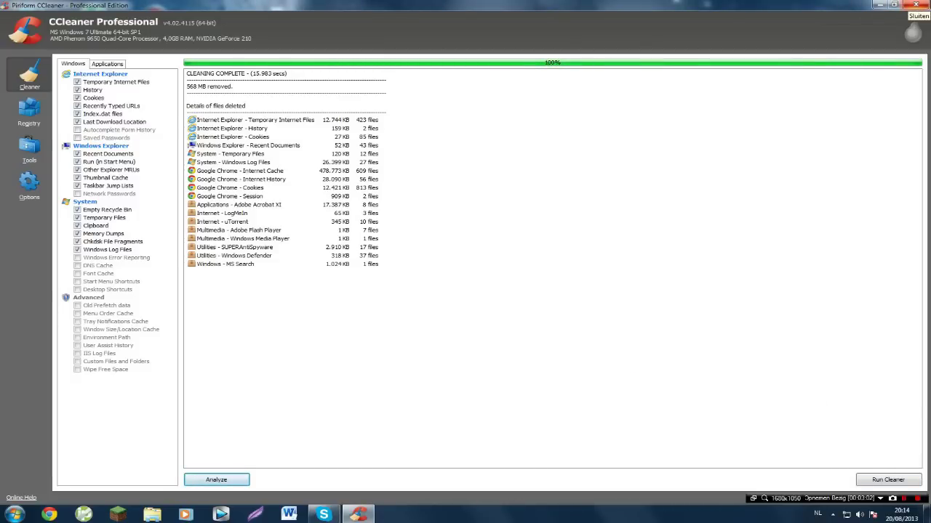
pyautogui.click(915, 6)
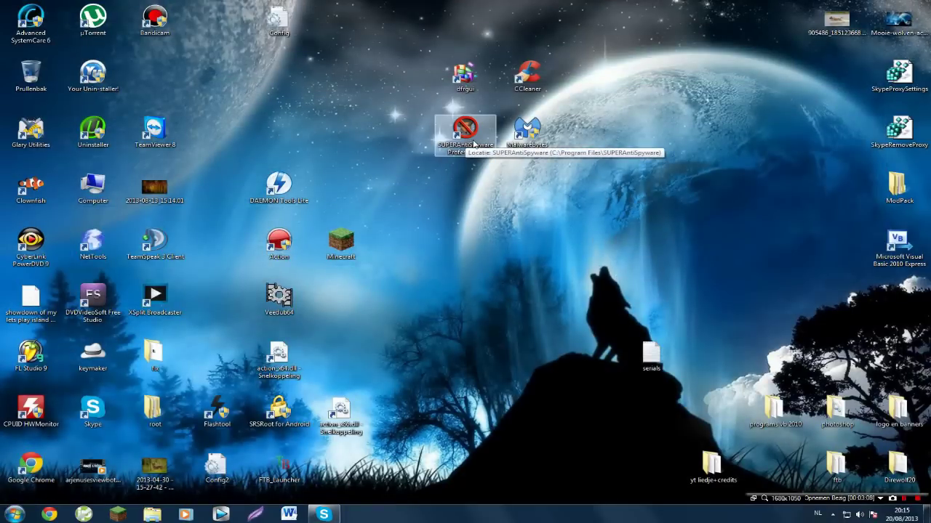
# Step: Launch SUPERAntiSpyware, close the definitions update reminder and choose Complete Scan
pyautogui.doubleClick(473, 145)
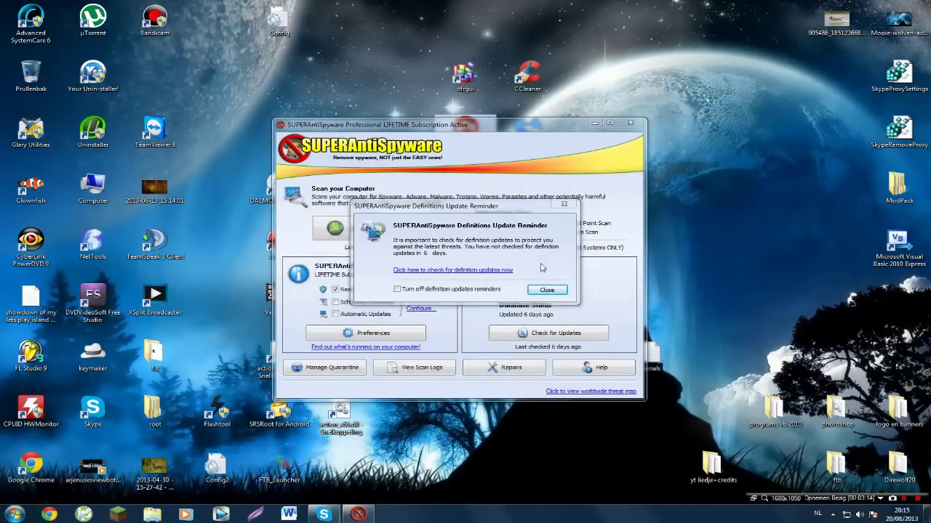
pyautogui.click(559, 291)
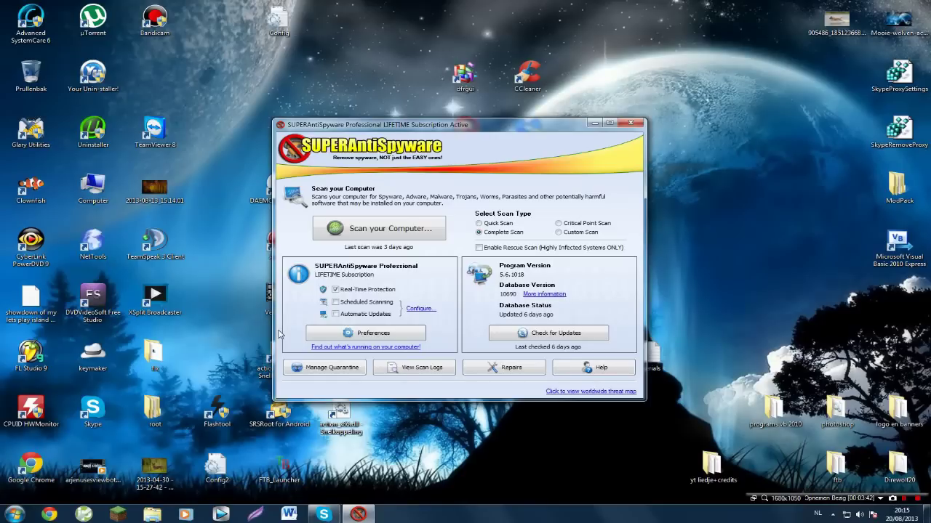
pyautogui.click(403, 235)
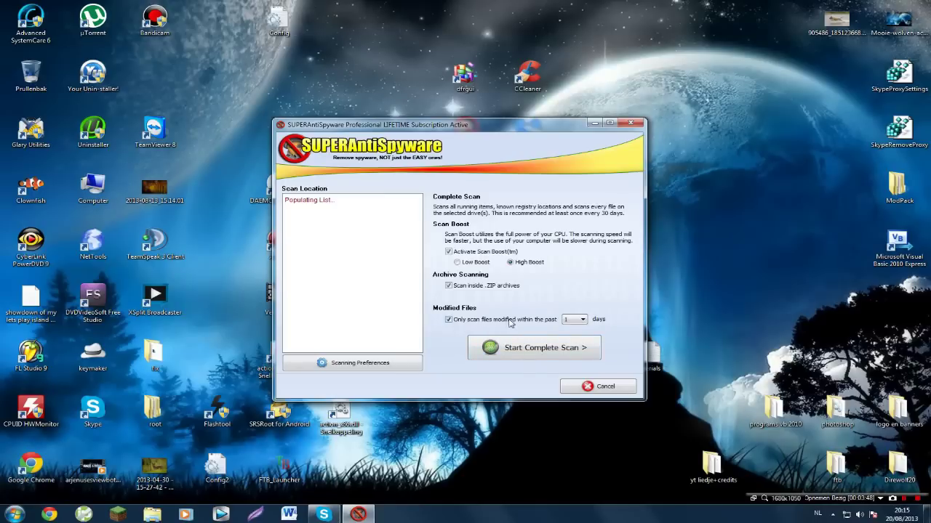
# Step: Keep the modified-files day limit at 1 and start the complete scan of drive C:
pyautogui.click(583, 319)
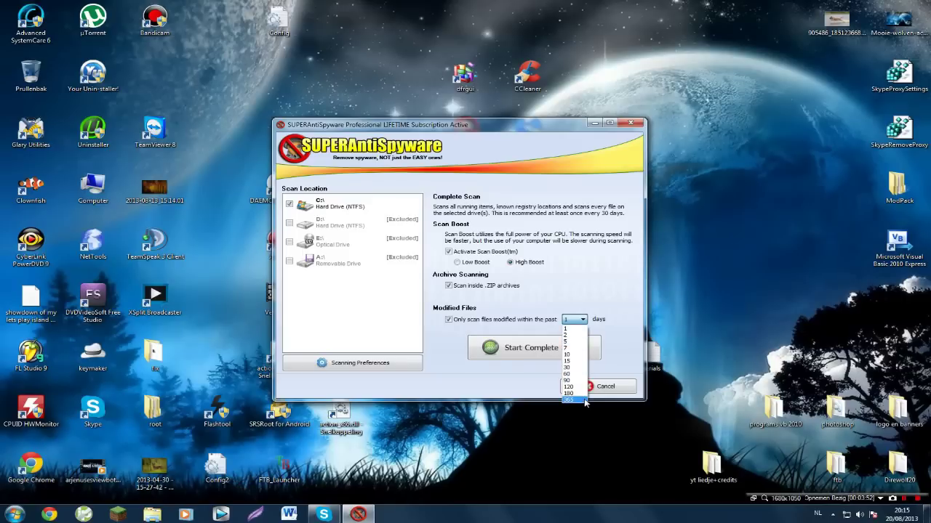
pyautogui.click(586, 402)
pyautogui.click(575, 320)
pyautogui.click(570, 330)
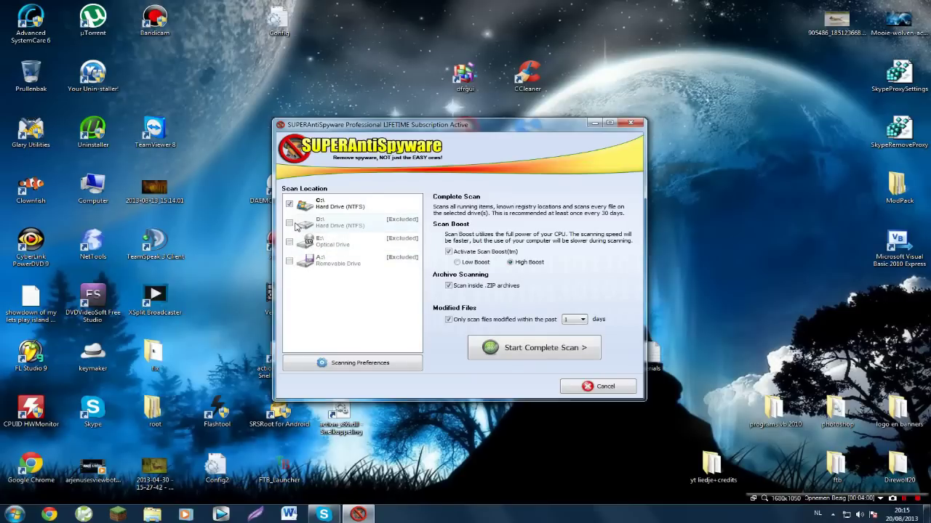
pyautogui.click(549, 352)
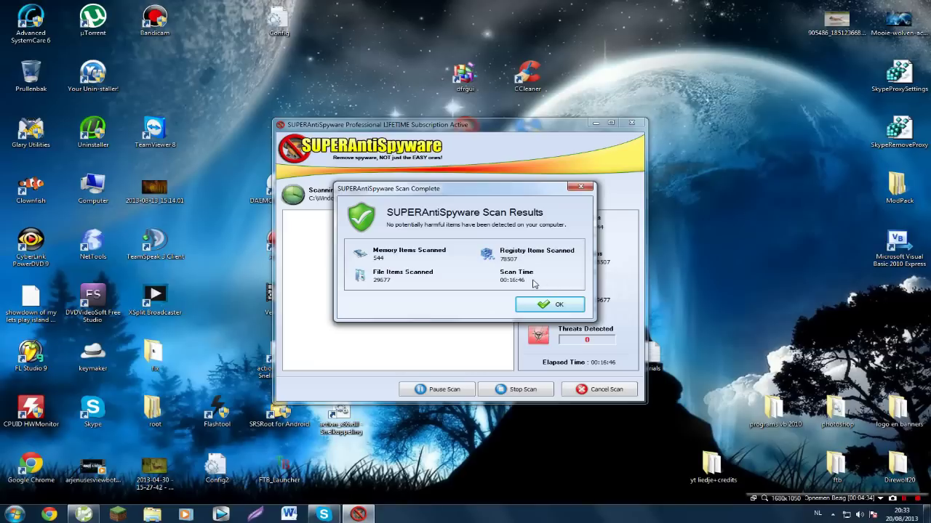
# Step: Dismiss the clean scan results, close SUPERAntiSpyware and launch Malwarebytes Anti-Malware
pyautogui.click(544, 303)
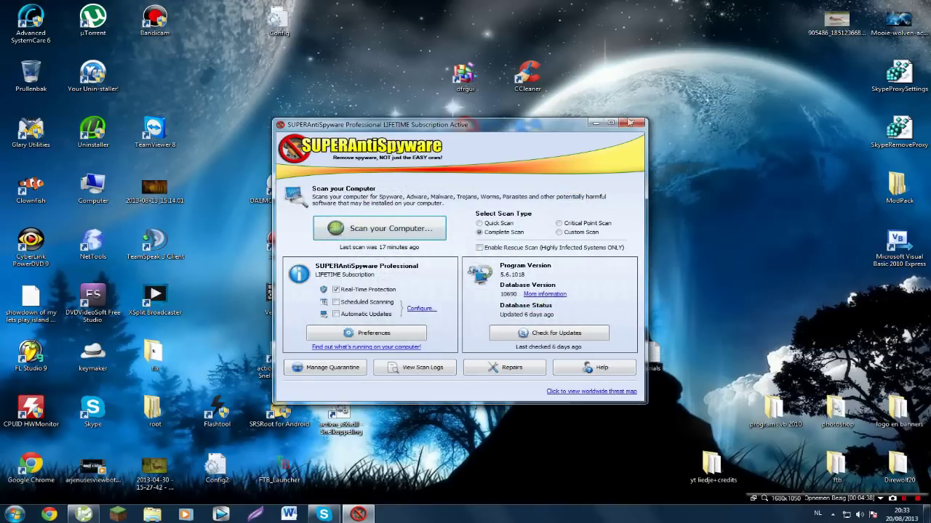
pyautogui.click(636, 124)
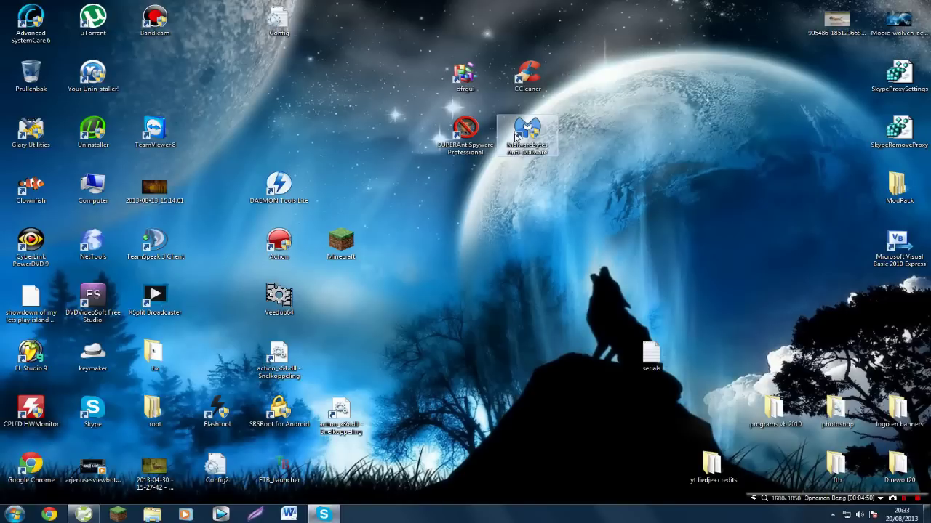
pyautogui.doubleClick(527, 138)
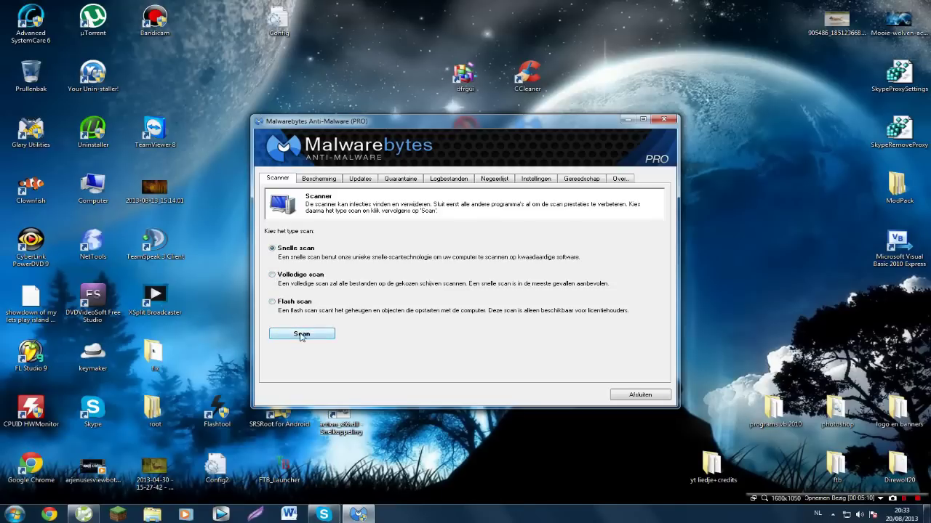
# Step: Select Snelle scan and run it until it completes with 10 objects detected
pyautogui.click(276, 277)
pyautogui.click(295, 338)
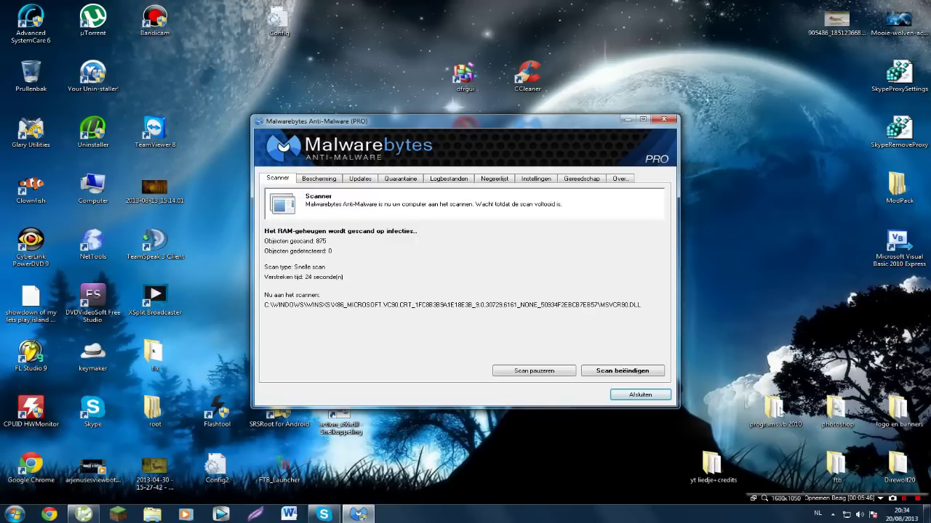
pyautogui.click(902, 499)
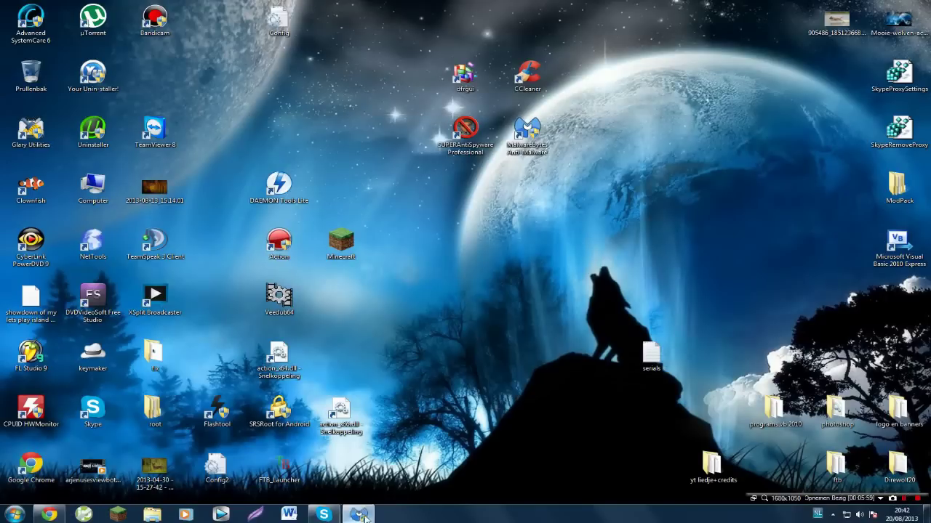
pyautogui.click(357, 514)
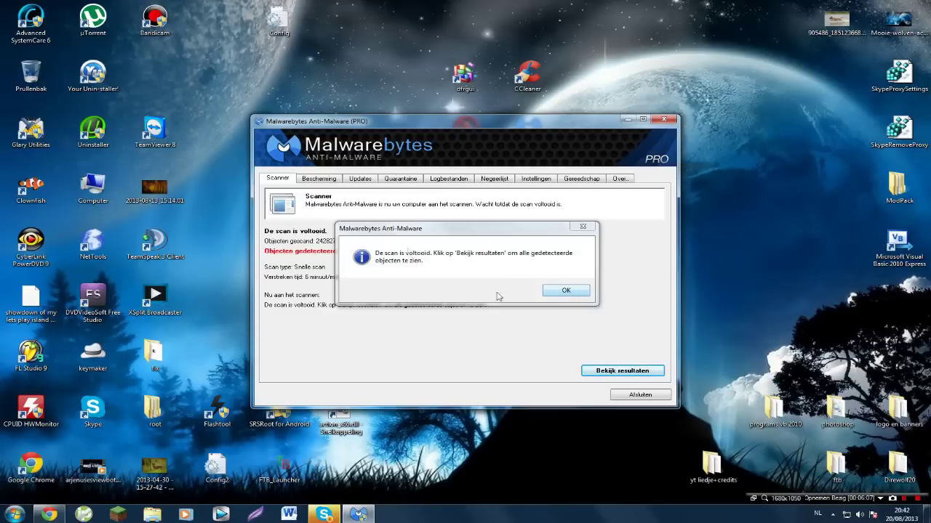
# Step: View the scan results, remove the selected infections with Verwijder geselecteerde, and close Malwarebytes
pyautogui.click(565, 291)
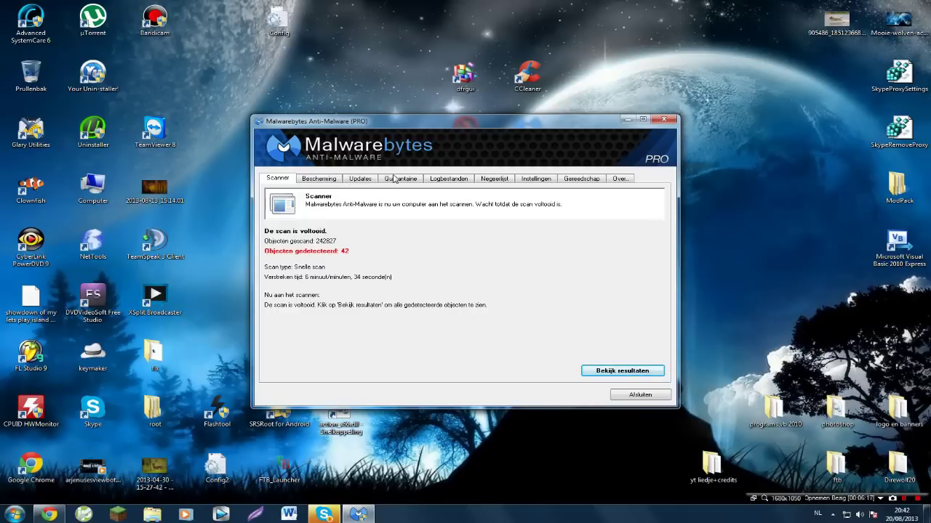
pyautogui.click(637, 371)
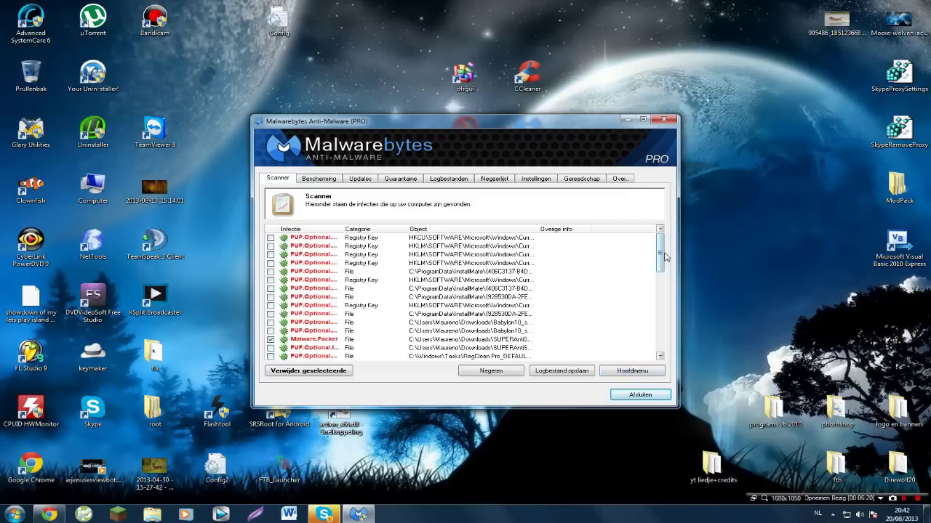
pyautogui.moveTo(664, 256)
pyautogui.mouseDown()
pyautogui.moveTo(669, 284)
pyautogui.moveTo(663, 252)
pyautogui.mouseUp()
pyautogui.click(337, 372)
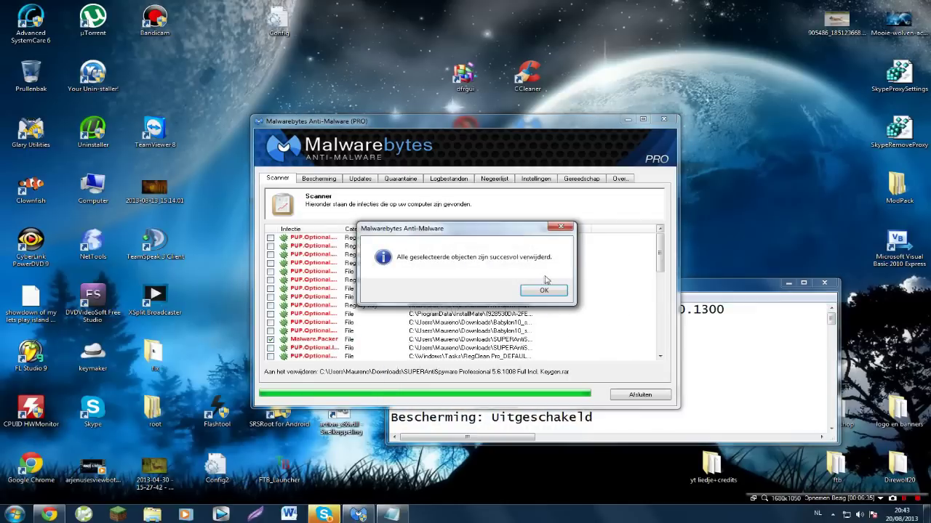
pyautogui.click(544, 290)
pyautogui.click(824, 282)
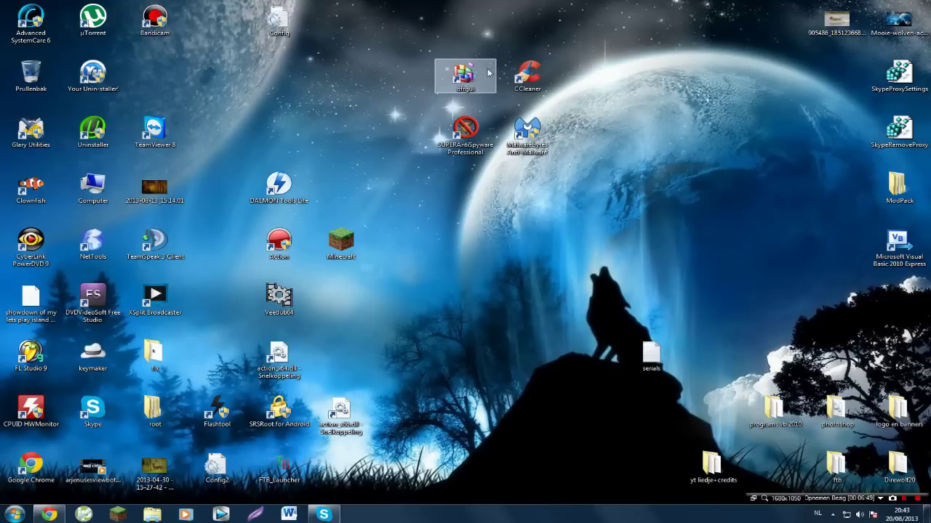
pyautogui.click(16, 516)
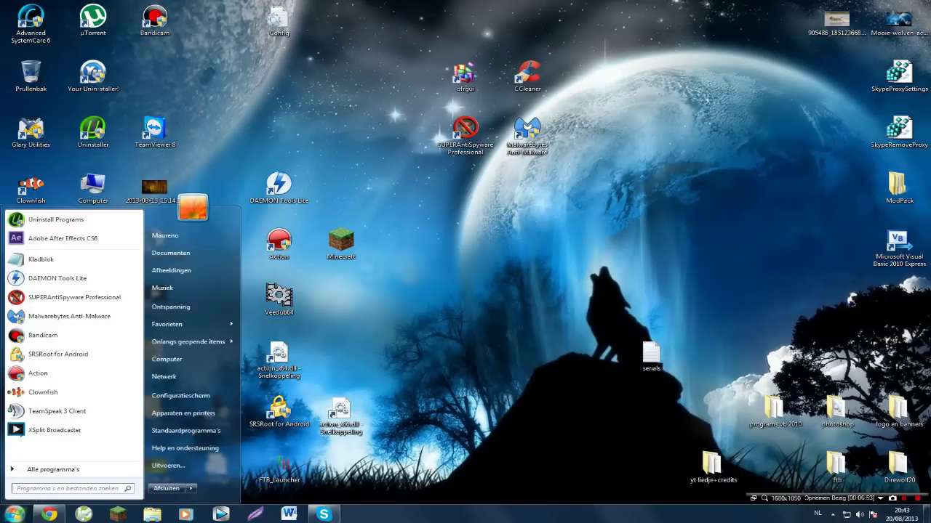
# Step: Search the Start menu for dfrgui and launch the Disk Defragmenter
pyautogui.write('df')
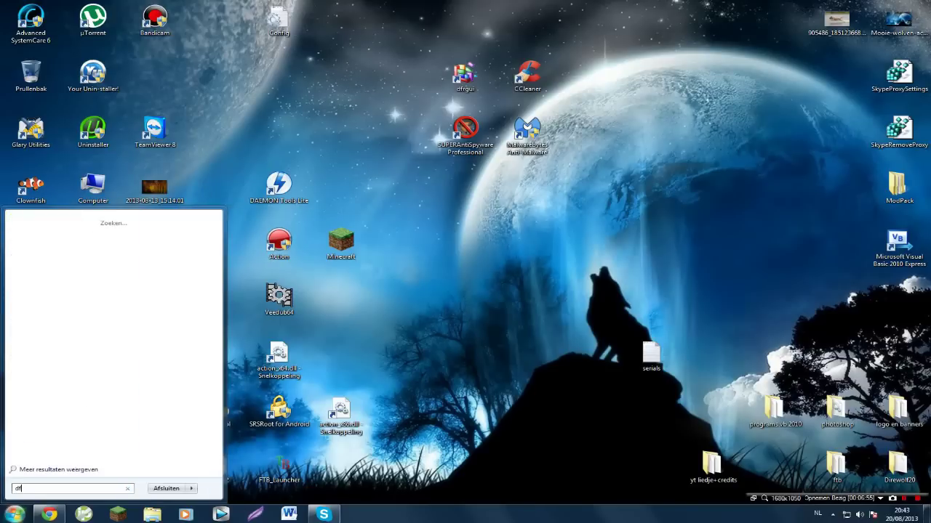
pyautogui.write('gui')
pyautogui.write('r')
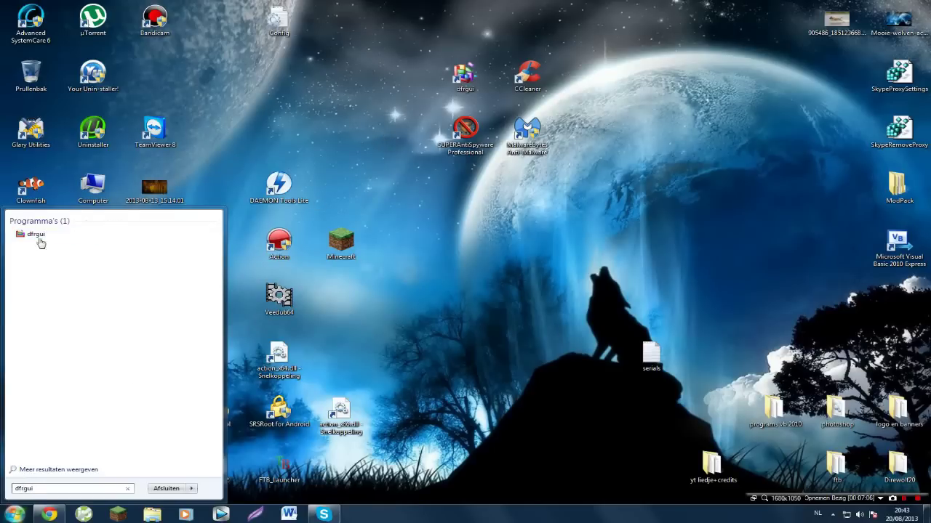
pyautogui.click(464, 75)
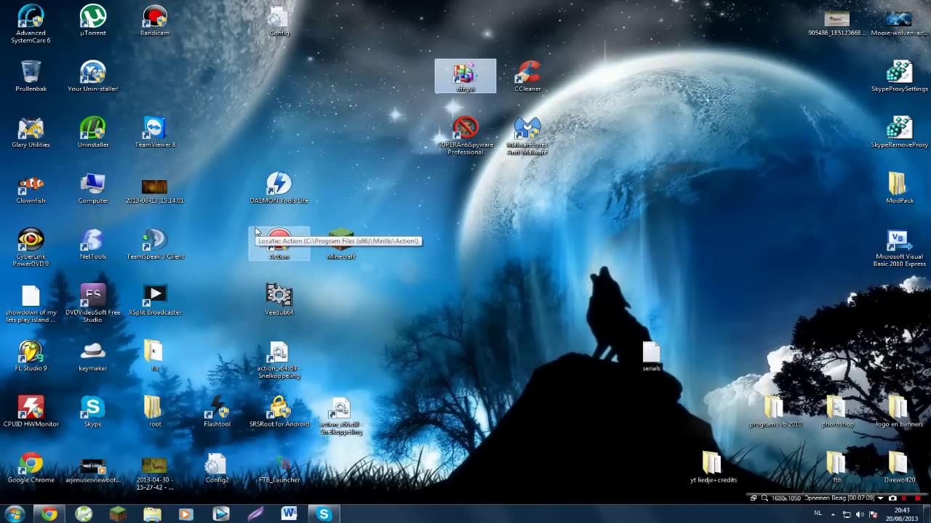
pyautogui.click(355, 357)
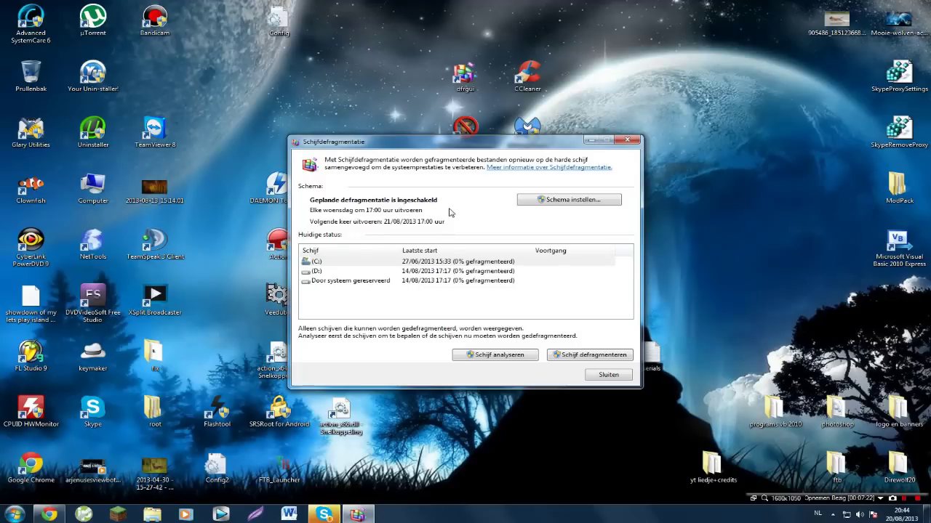
# Step: Start defragmenting drive C: and let it run in the background
pyautogui.click(349, 263)
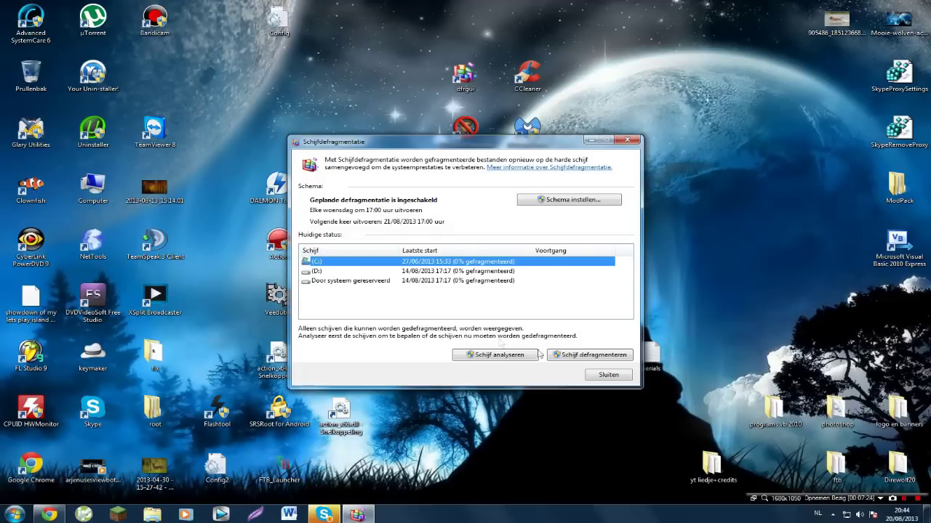
pyautogui.click(558, 356)
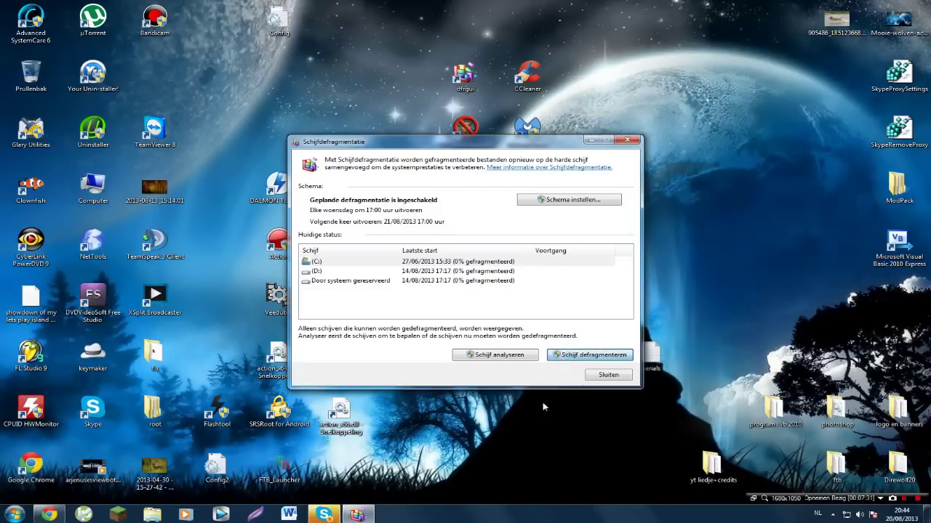
pyautogui.press('Escape')
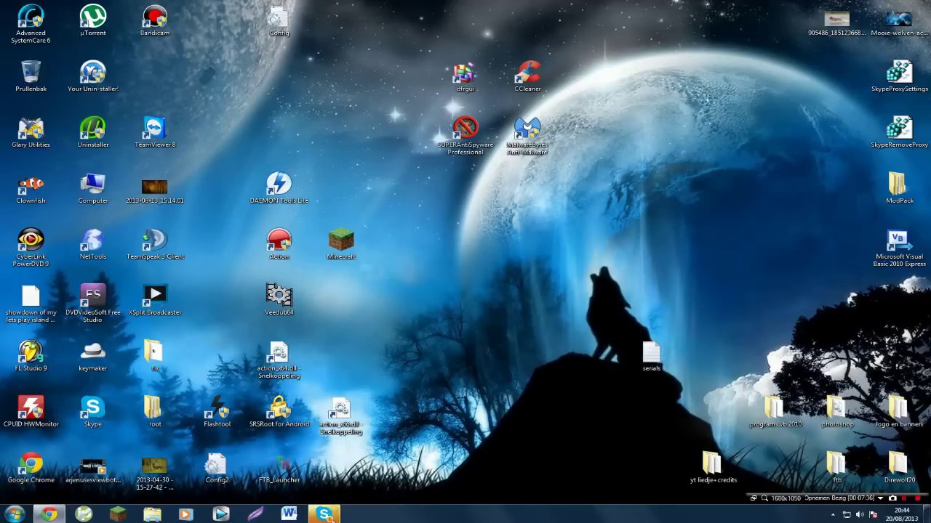
# Step: Restore Disk Defragmenter from the notification area, stop the C: run, and close it
pyautogui.moveTo(331, 515)
pyautogui.click(832, 514)
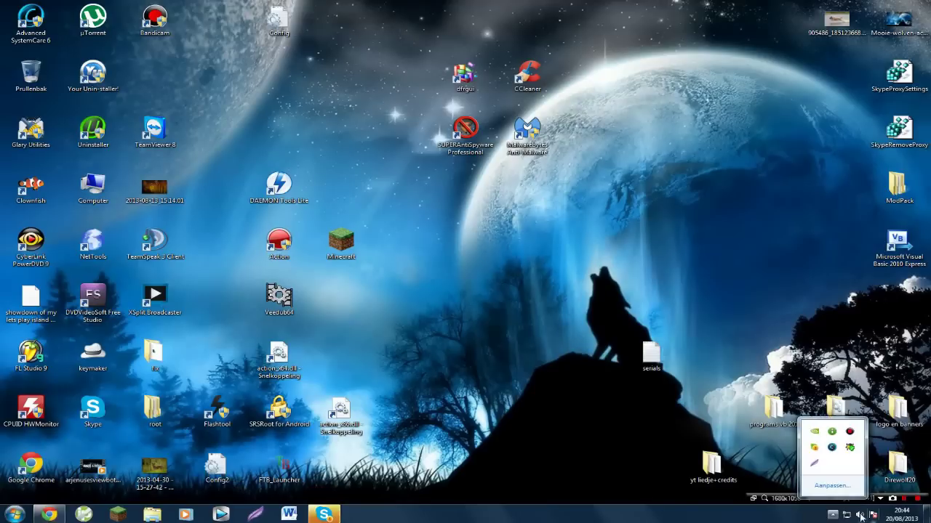
pyautogui.click(815, 447)
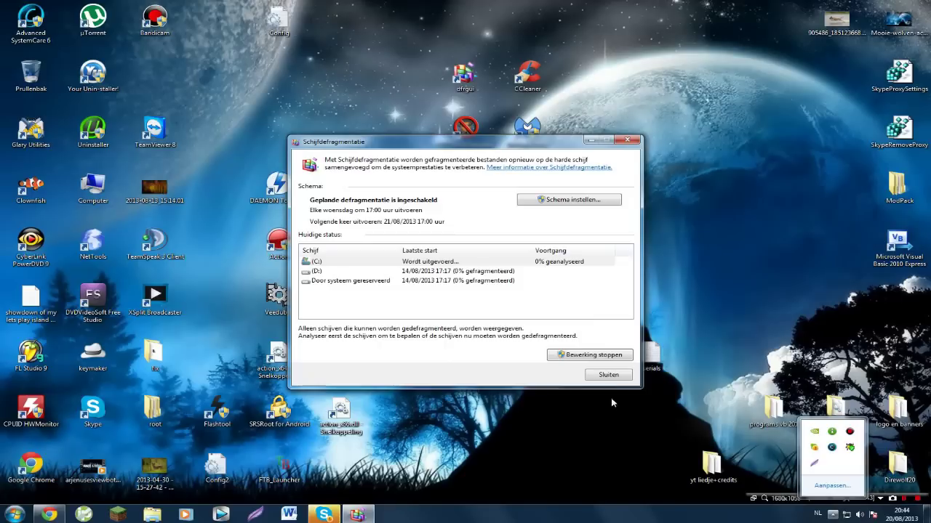
pyautogui.click(609, 334)
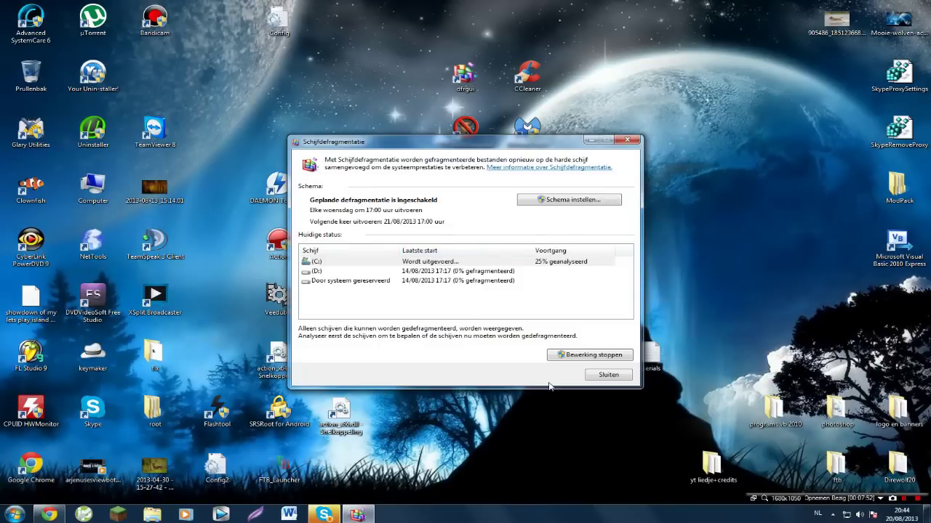
pyautogui.click(620, 357)
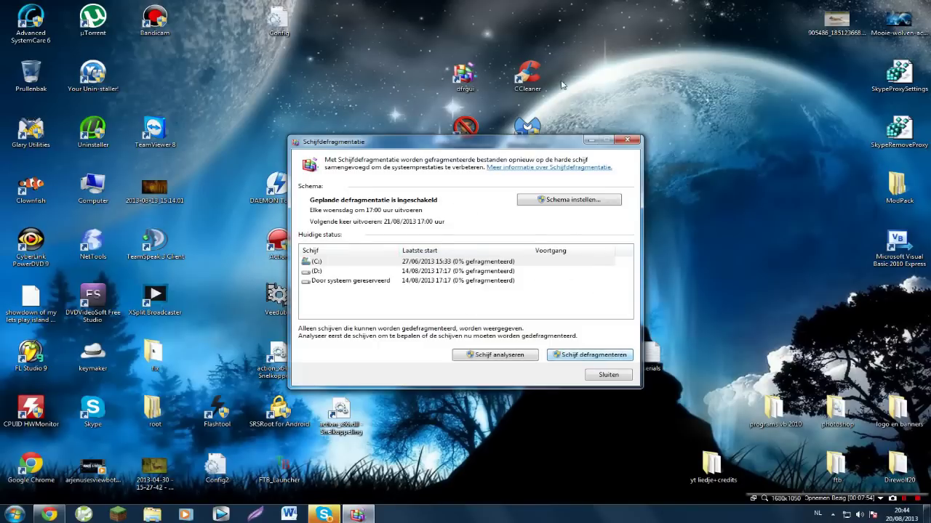
pyautogui.click(628, 140)
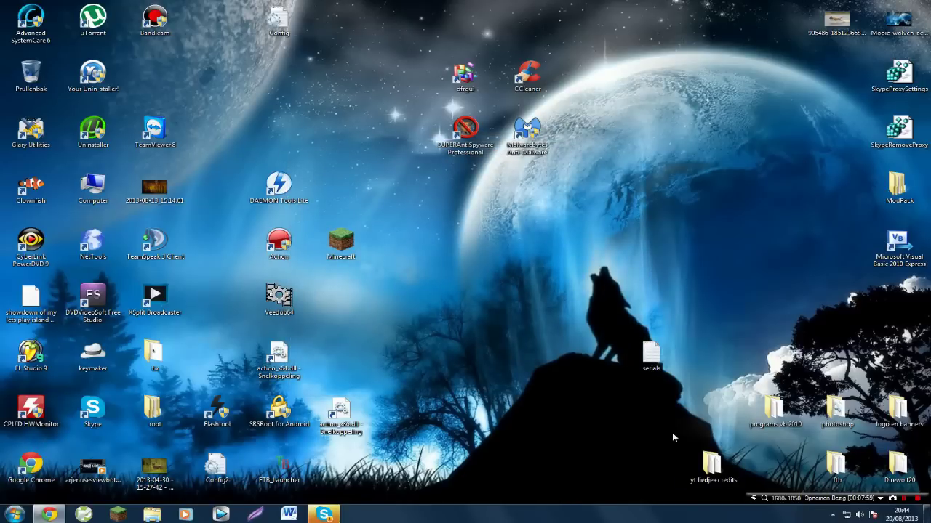
pyautogui.rightClick(590, 311)
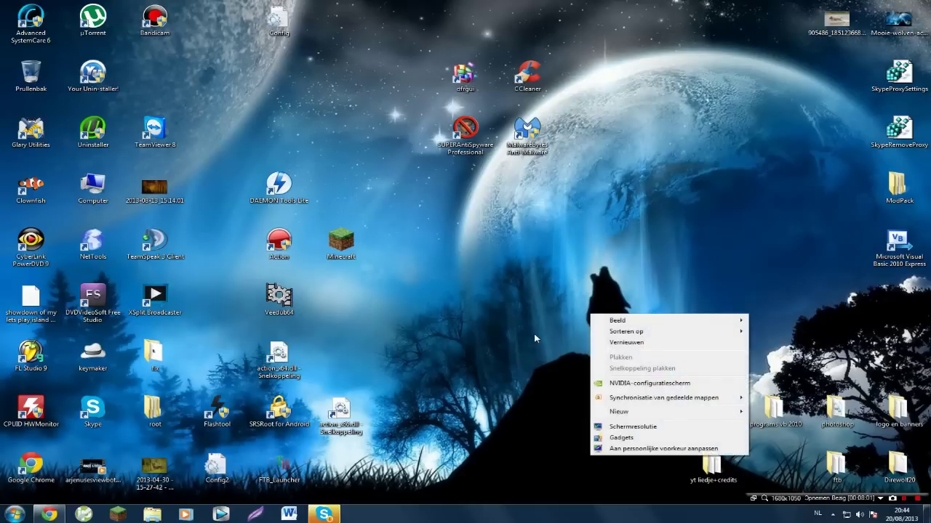
pyautogui.click(620, 221)
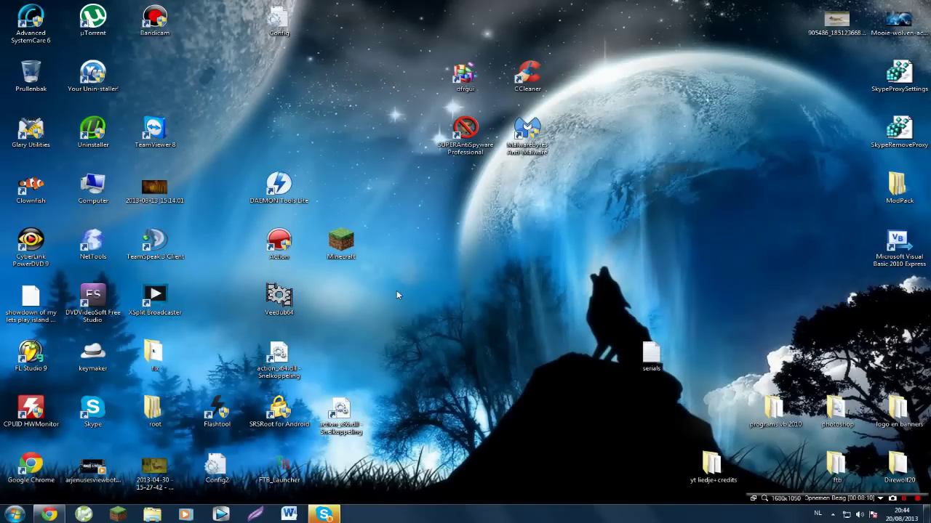
pyautogui.moveTo(627, 210); pyautogui.dragTo(378, 4)
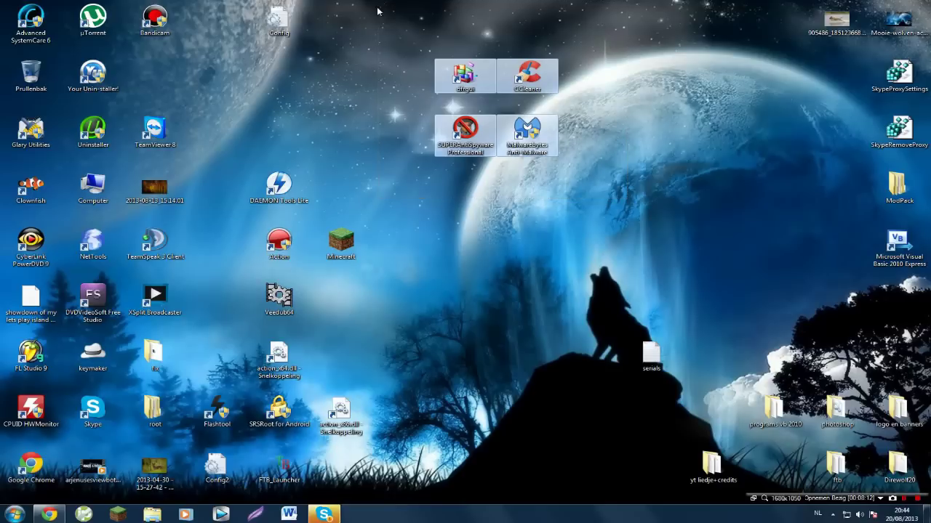
pyautogui.click(376, 19)
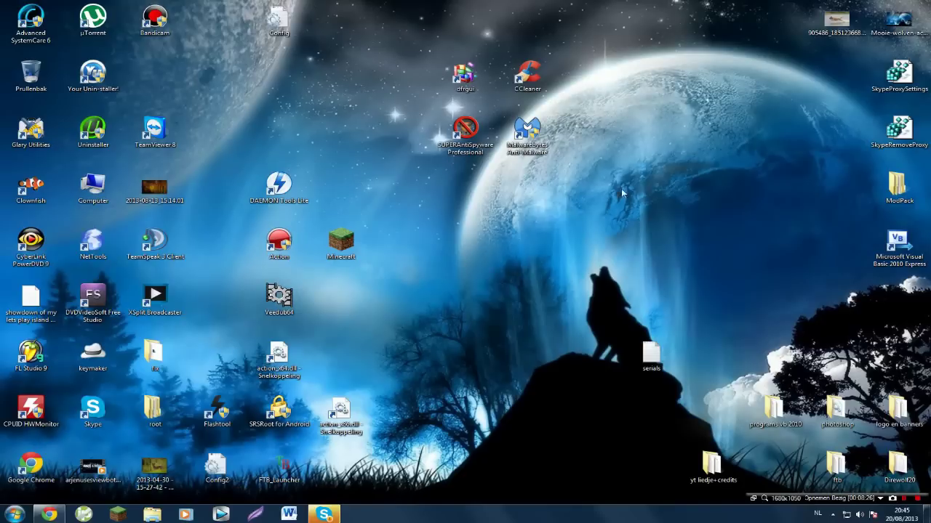
pyautogui.moveTo(563, 164); pyautogui.dragTo(424, 43)
pyautogui.click(421, 42)
pyautogui.moveTo(442, 9); pyautogui.dragTo(653, 183)
pyautogui.moveTo(575, 173); pyautogui.dragTo(418, 53)
pyautogui.click(418, 53)
pyautogui.moveTo(434, 42); pyautogui.dragTo(564, 162)
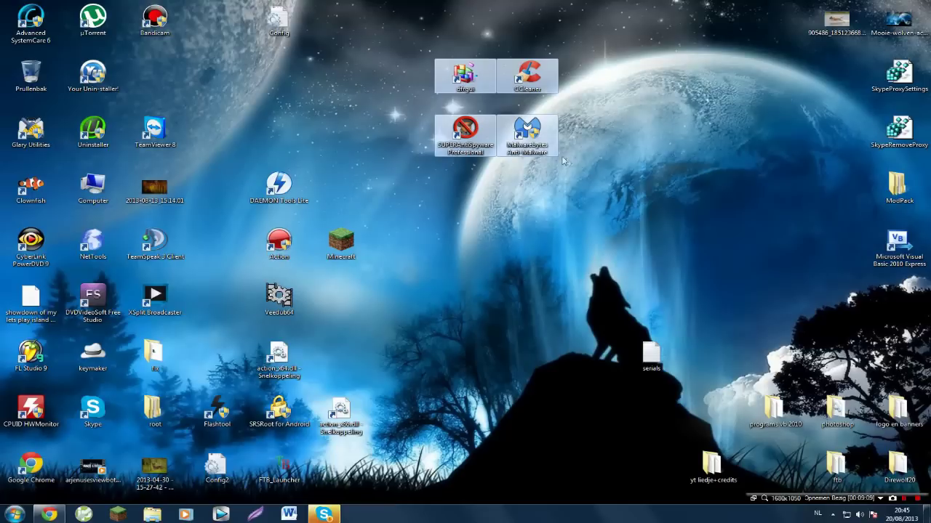
pyautogui.click(415, 32)
pyautogui.moveTo(404, 30); pyautogui.dragTo(586, 159)
pyautogui.click(508, 236)
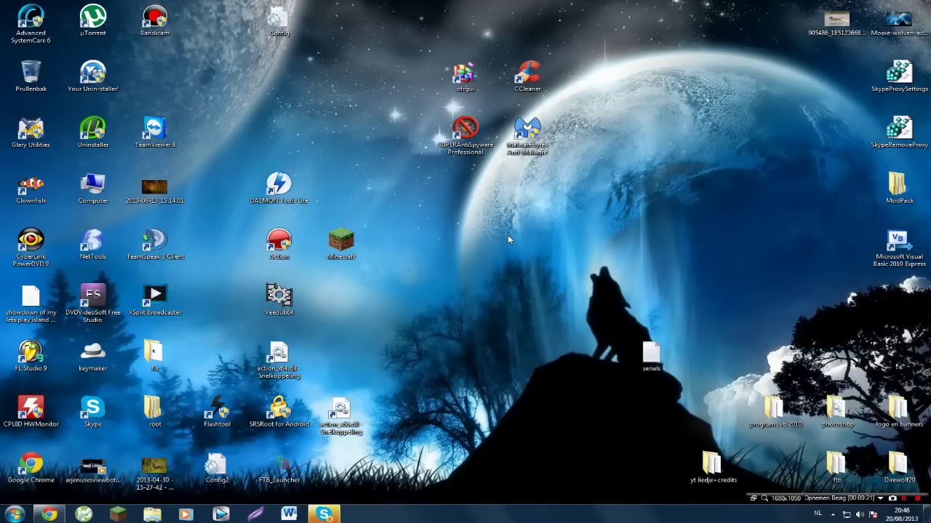